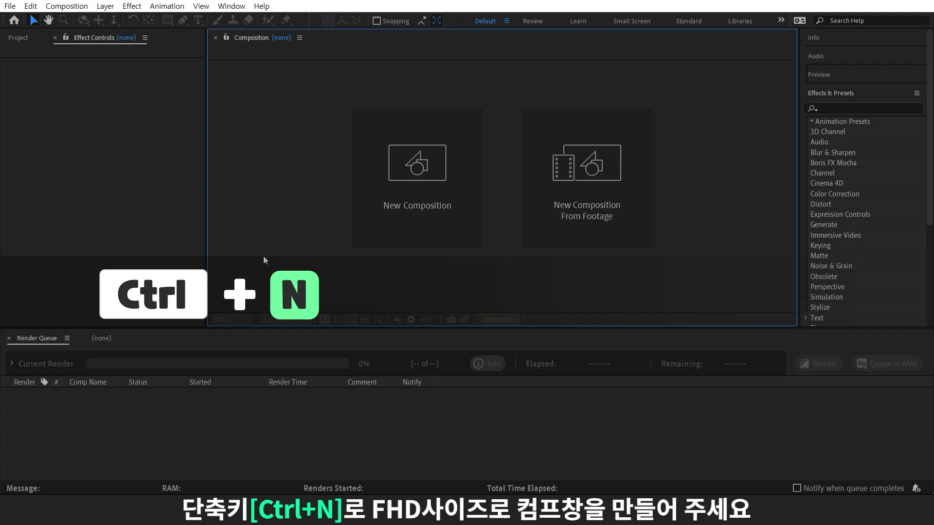
Create a 1920×1080 composition and type the title 에펙레시피 into it.
{"action": "key", "text": "ctrl+n"}
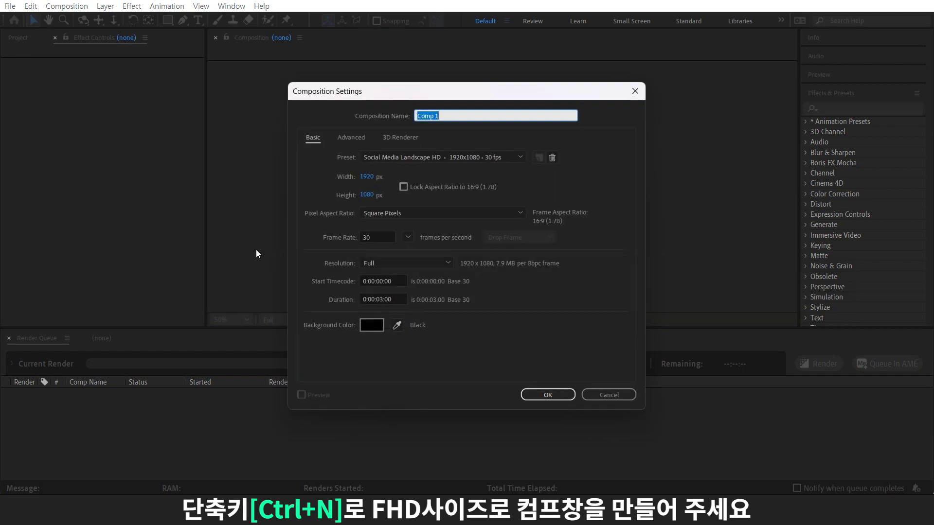
{"action": "left_click", "coordinate": [533, 395]}
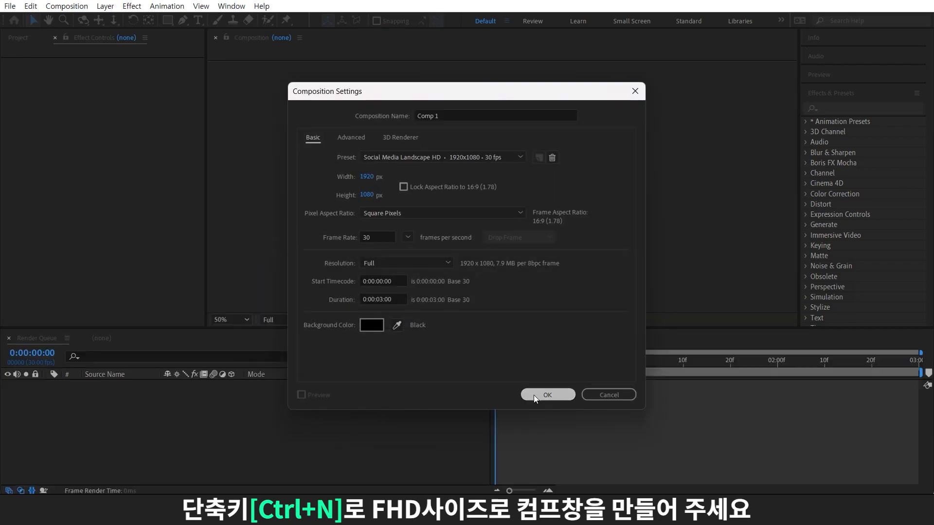
{"action": "left_click", "coordinate": [521, 136]}
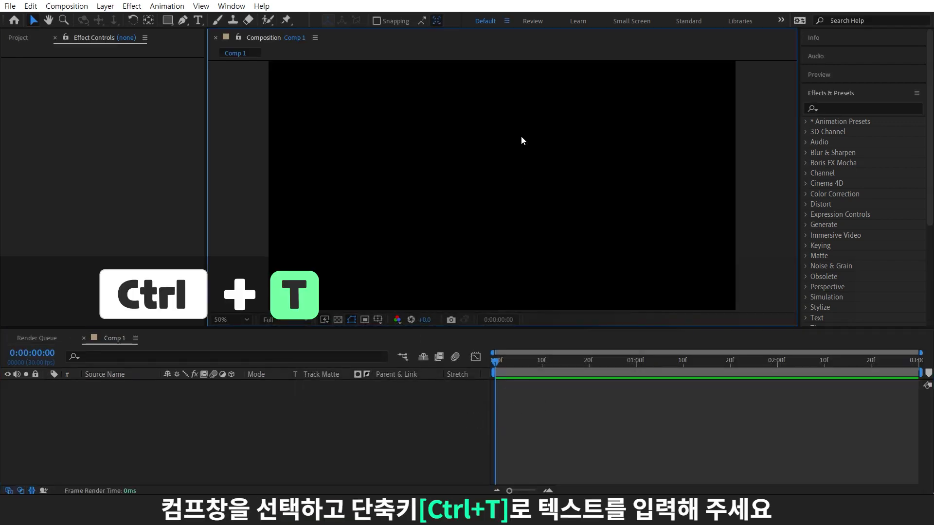
{"action": "key", "text": "ctrl+t"}
{"action": "left_click", "coordinate": [396, 192]}
{"action": "type", "text": "에"}
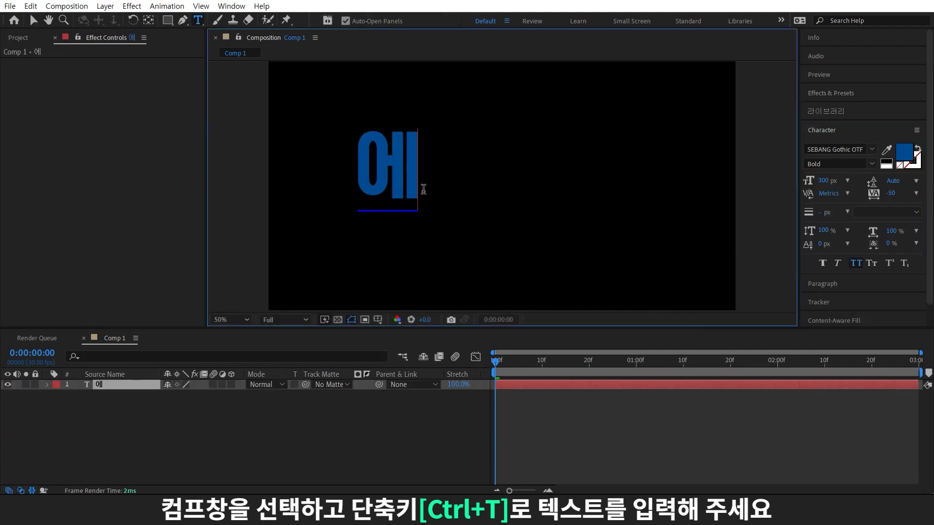
{"action": "type", "text": "펙레시피"}
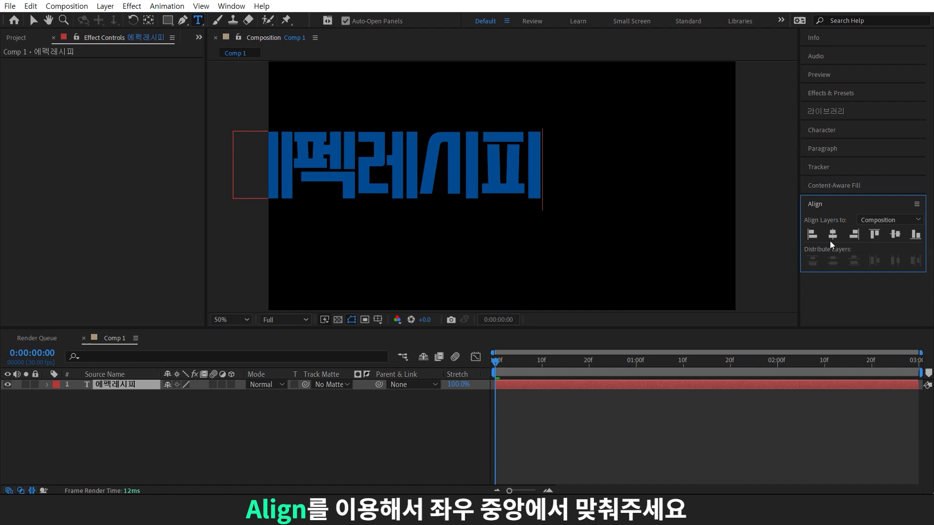
Centre the title horizontally and raise it until its bottom meets the frame's centre line.
{"action": "left_click", "coordinate": [833, 234]}
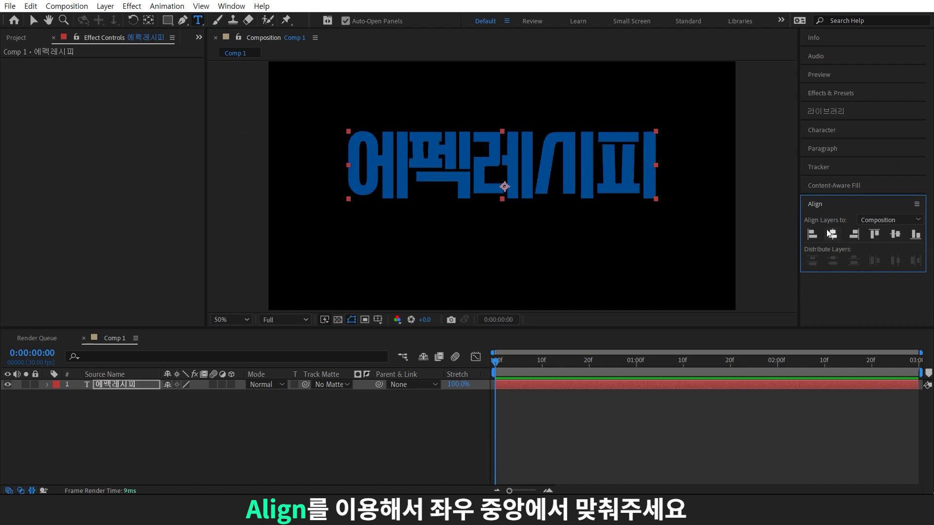
{"action": "left_click", "coordinate": [378, 319]}
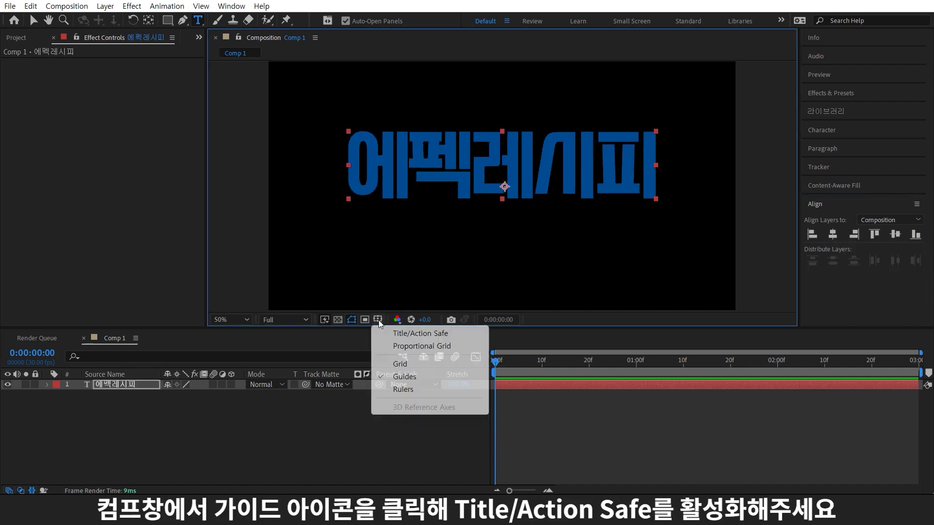
{"action": "left_click", "coordinate": [456, 335]}
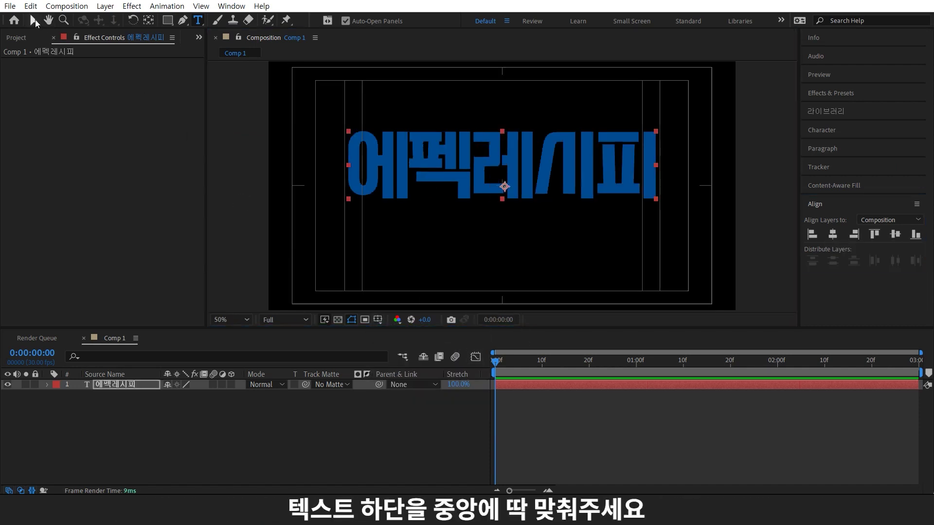
{"action": "key", "text": "v"}
{"action": "left_click_drag", "start_coordinate": [617, 181], "coordinate": [614, 167]}
Add a Scale animator to the title with unlinked X scale set to 0.
{"action": "left_click", "coordinate": [47, 385]}
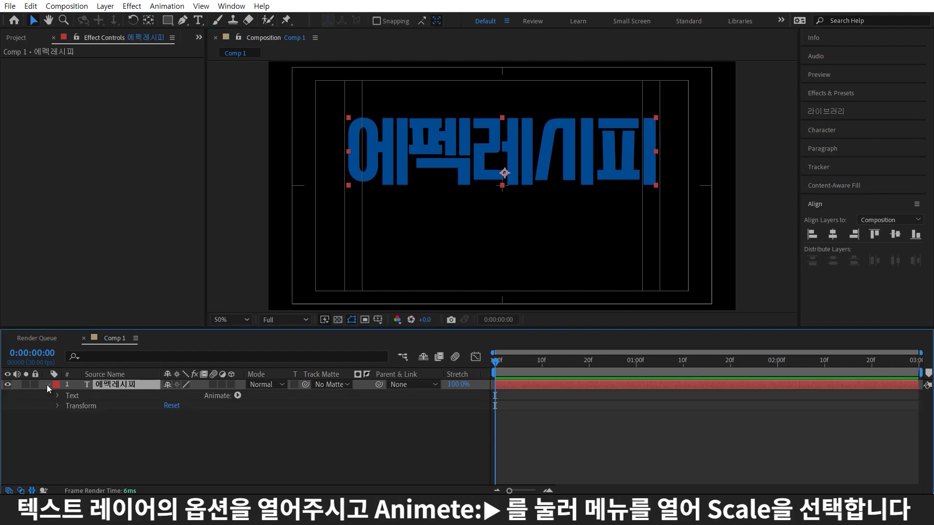
{"action": "left_click", "coordinate": [239, 397]}
{"action": "left_click", "coordinate": [302, 201]}
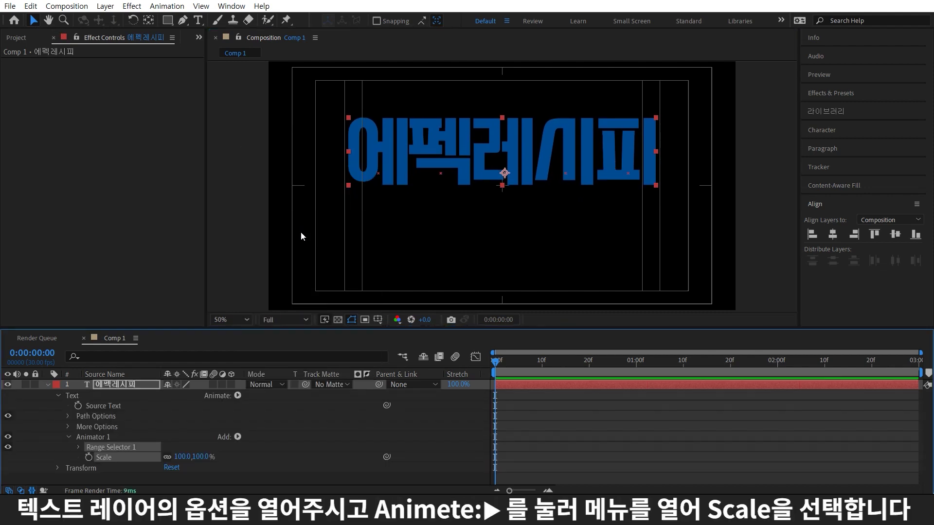
{"action": "left_click", "coordinate": [167, 457]}
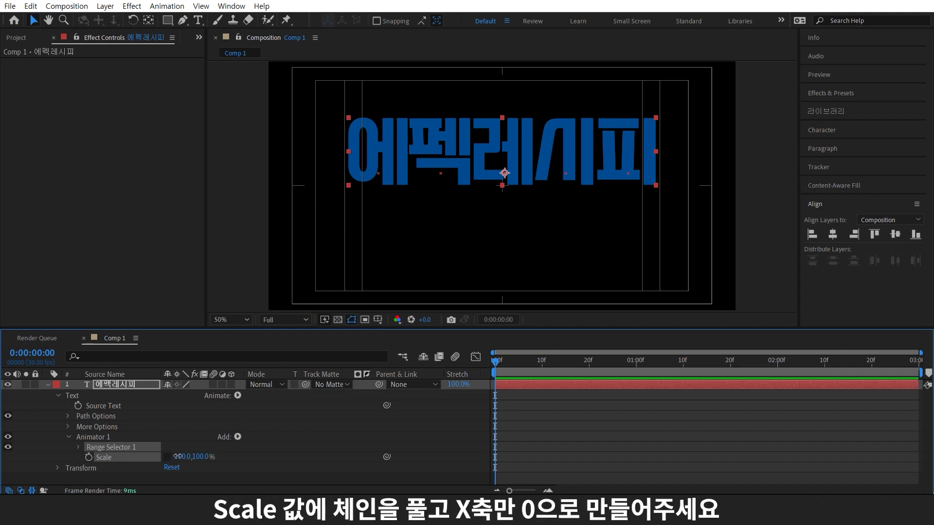
{"action": "left_click", "coordinate": [179, 455]}
{"action": "type", "text": "0"}
{"action": "key", "text": "Return"}
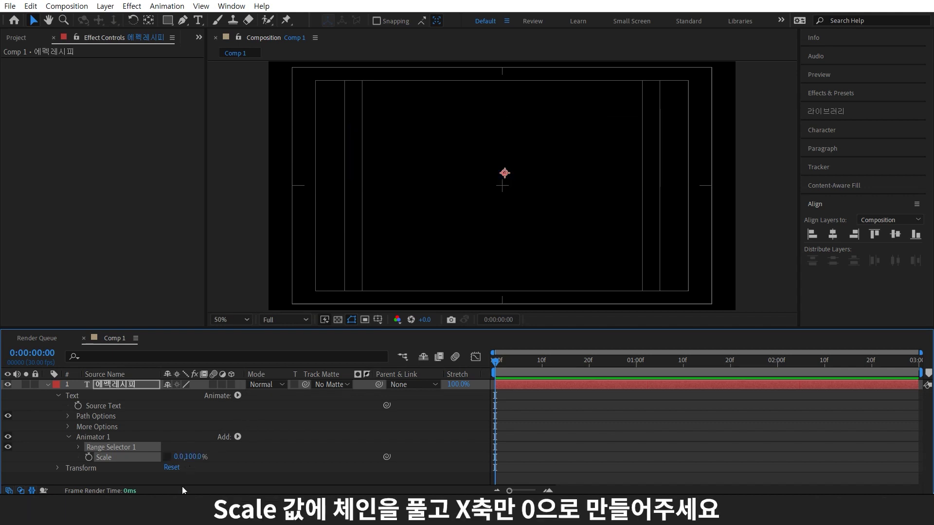
Set the Range Selector's Advanced shape to Ramp Up, Ease High 30% and Ease Low 100%.
{"action": "left_click", "coordinate": [78, 447]}
{"action": "scroll", "coordinate": [79, 449], "scroll_direction": "down", "scroll_amount": 2}
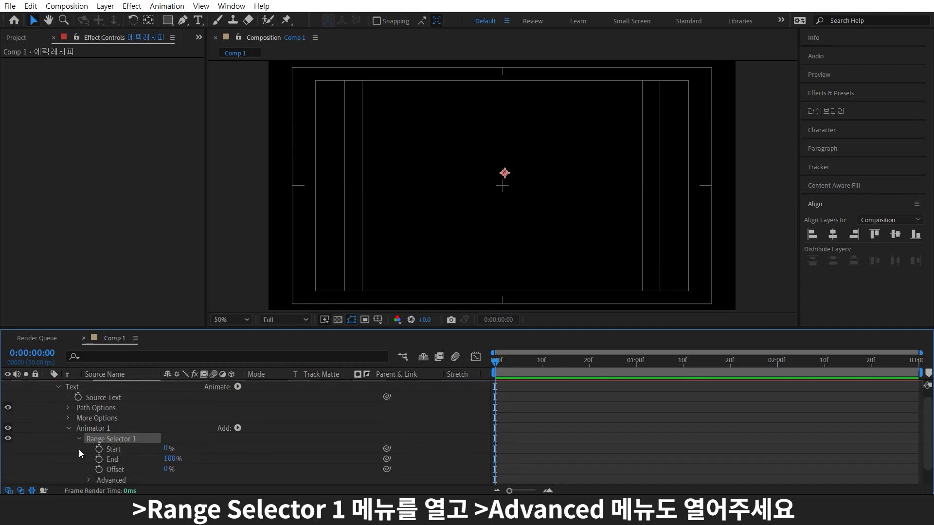
{"action": "left_click", "coordinate": [90, 458]}
{"action": "scroll", "coordinate": [90, 456], "scroll_direction": "down", "scroll_amount": 4}
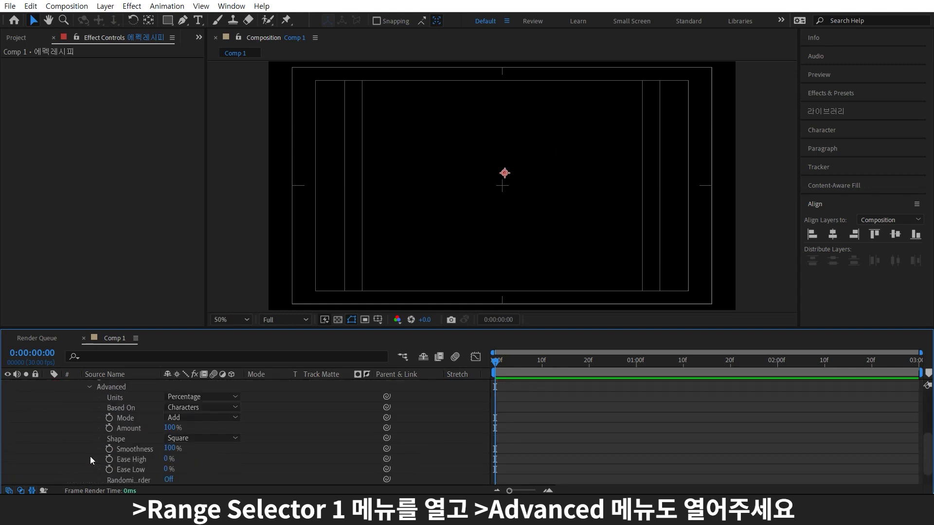
{"action": "left_click", "coordinate": [227, 438]}
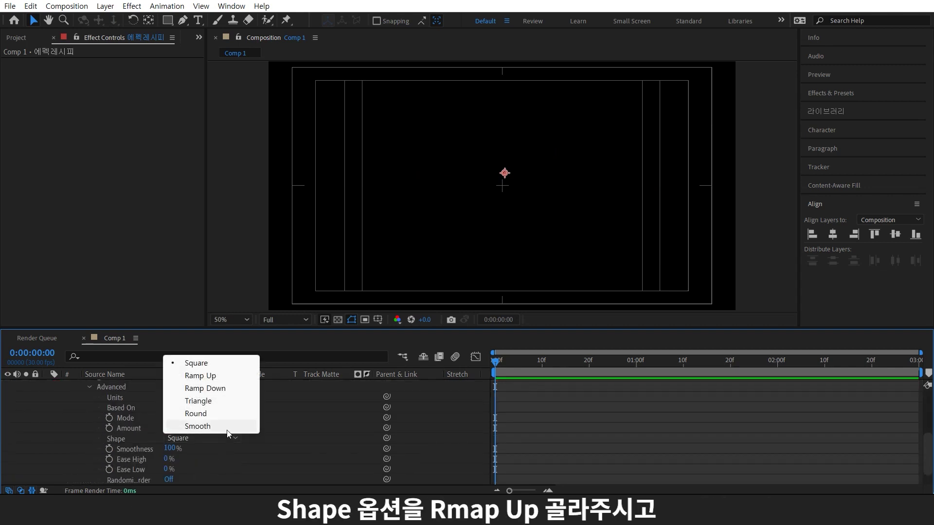
{"action": "left_click", "coordinate": [226, 376]}
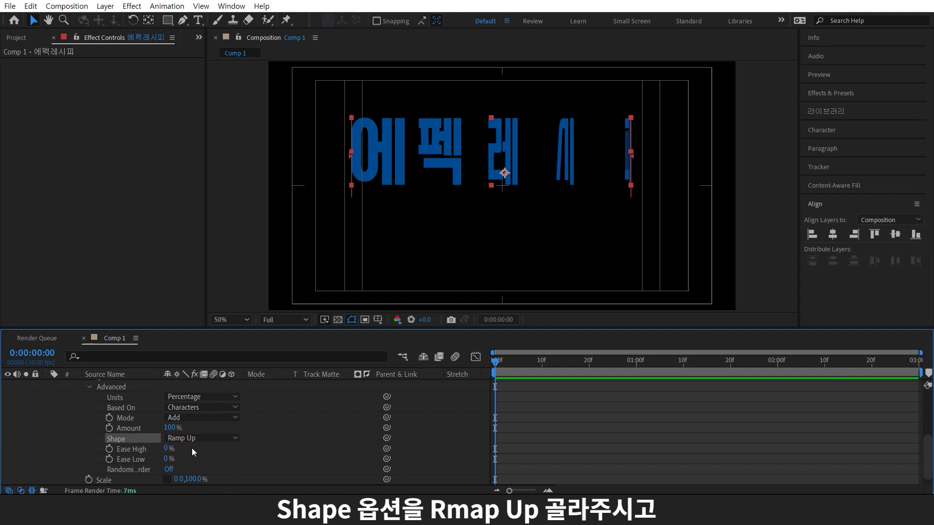
{"action": "left_click", "coordinate": [166, 449]}
{"action": "type", "text": "0"}
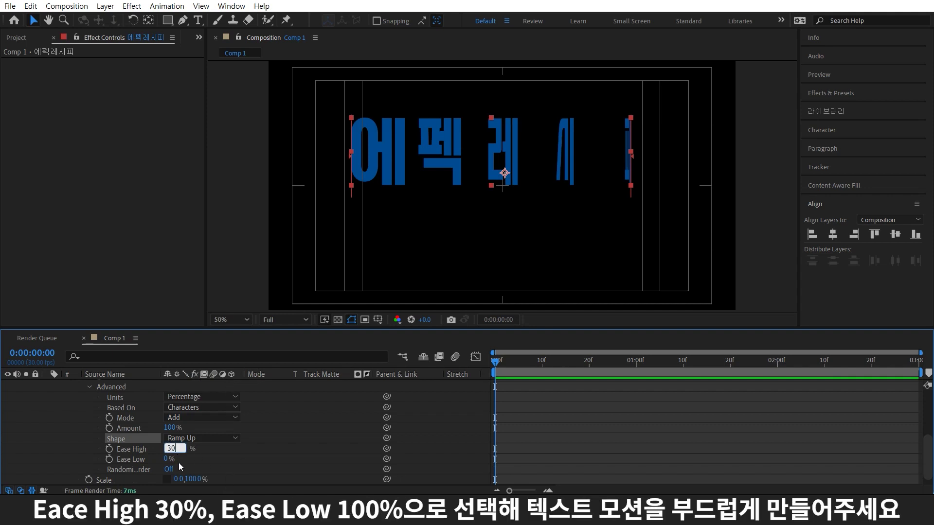
{"action": "key", "text": "Return"}
{"action": "left_click", "coordinate": [179, 459]}
{"action": "type", "text": "100"}
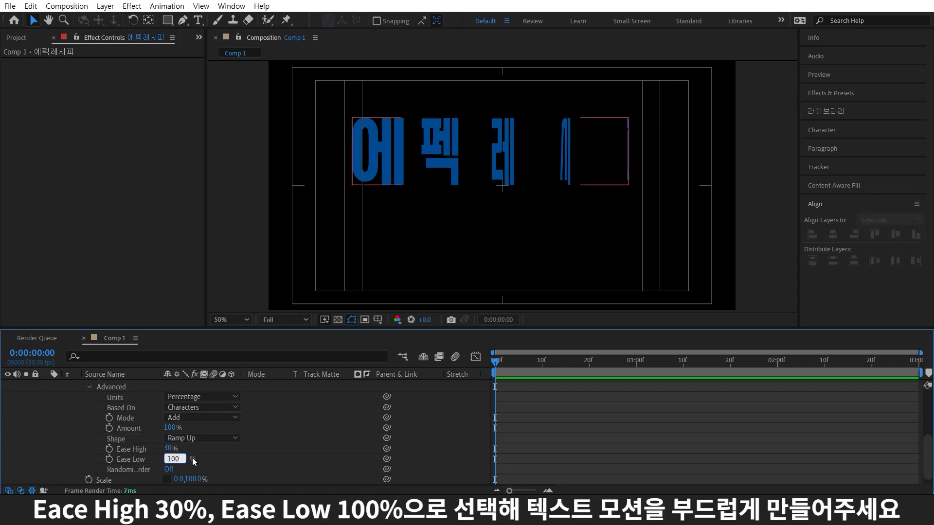
{"action": "key", "text": "Return"}
{"action": "scroll", "coordinate": [544, 389], "scroll_direction": "up", "scroll_amount": 2}
{"action": "left_click", "coordinate": [543, 368]}
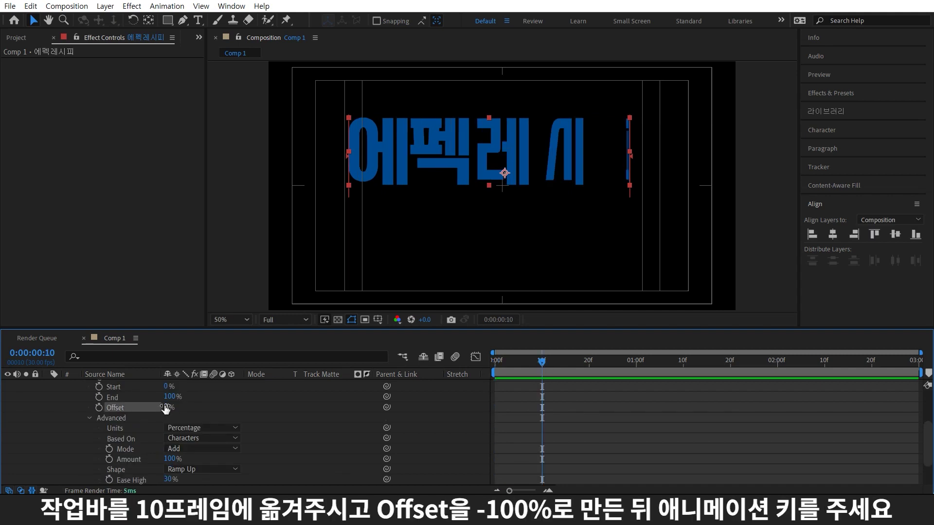
Keyframe selector Offset from -100% at frame 10 to 100% at 1:20, then preview.
{"action": "left_click_drag", "start_coordinate": [165, 409], "coordinate": [117, 408]}
{"action": "left_click", "coordinate": [98, 409]}
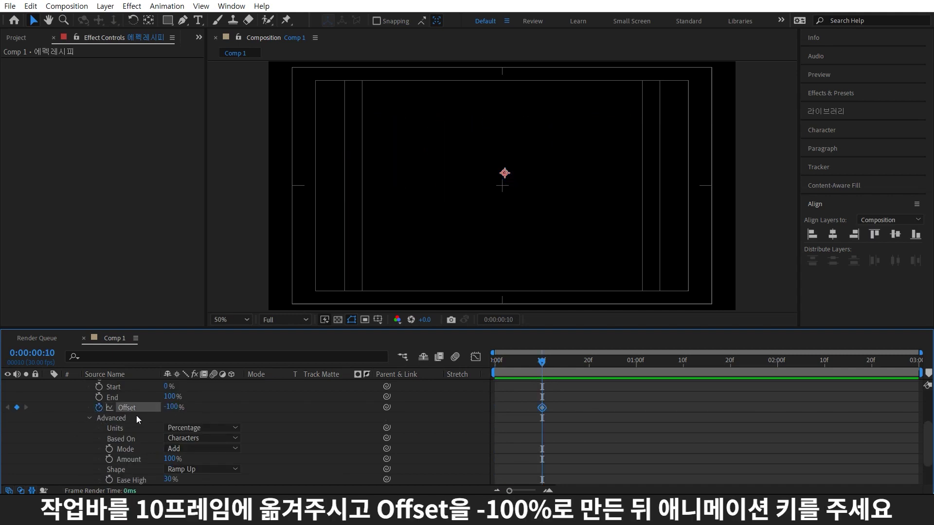
{"action": "left_click_drag", "start_coordinate": [698, 363], "coordinate": [726, 398]}
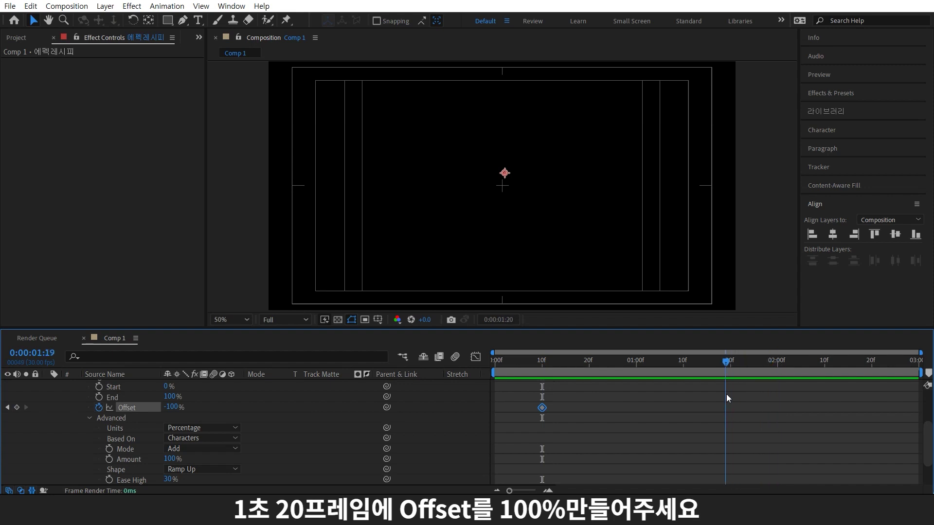
{"action": "key", "text": "Page_Down"}
{"action": "left_click_drag", "start_coordinate": [168, 407], "coordinate": [495, 423]}
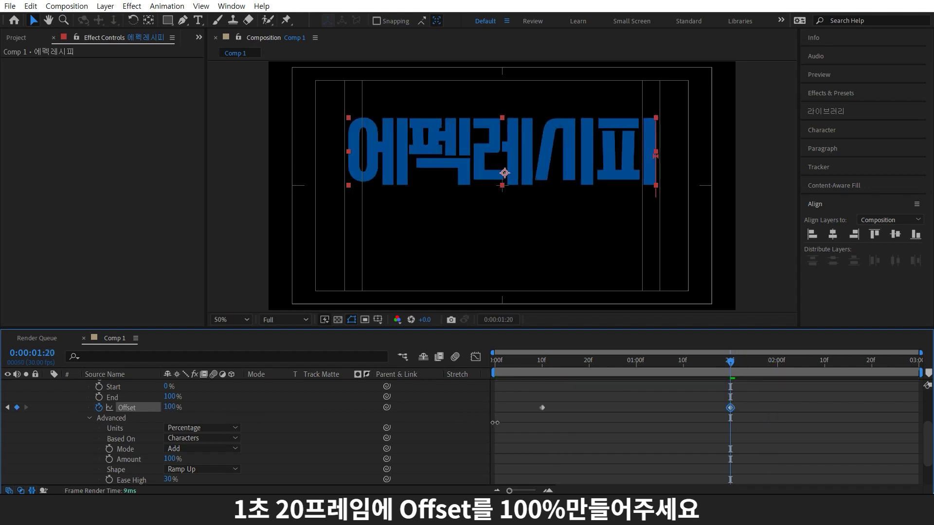
{"action": "key", "text": "space"}
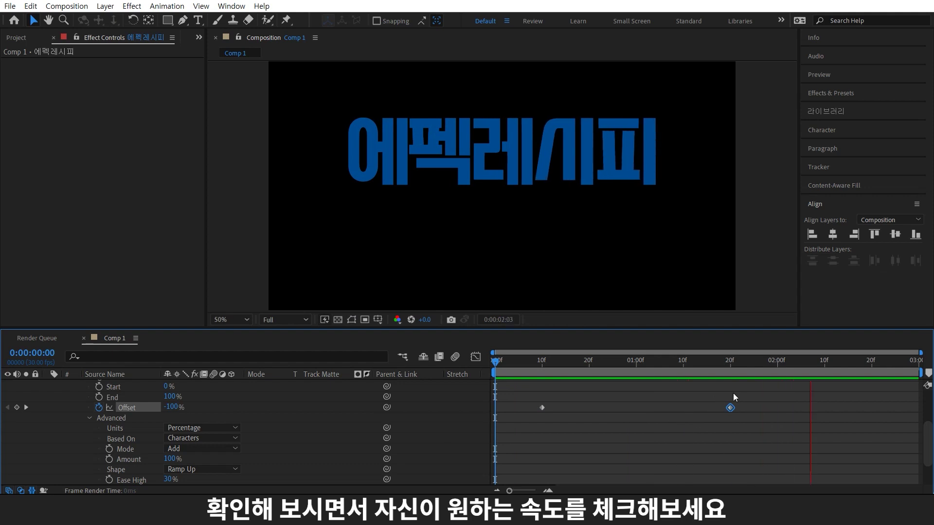
{"action": "key", "text": "space"}
{"action": "scroll", "coordinate": [137, 403], "scroll_direction": "up", "scroll_amount": 3}
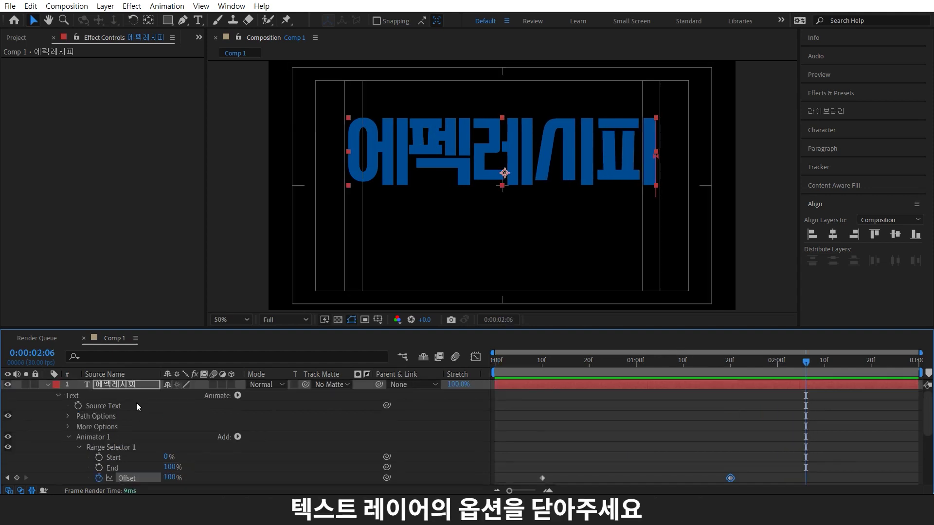
Add an adjustment layer with Gradient Ramp, its start moved down to just above the text.
{"action": "left_click", "coordinate": [48, 385]}
{"action": "key", "text": "ctrl+alt+y"}
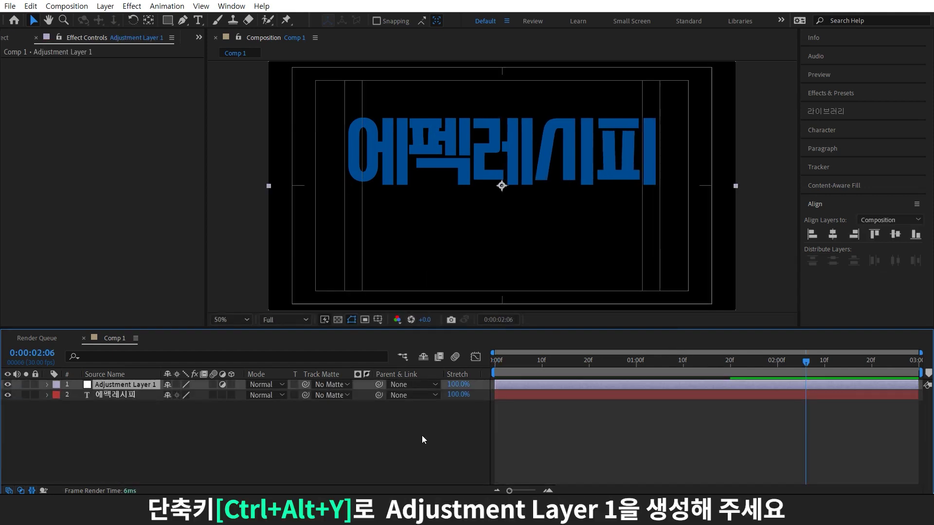
{"action": "key", "text": "ctrl+5"}
{"action": "left_click", "coordinate": [852, 108]}
{"action": "type", "text": "ram"}
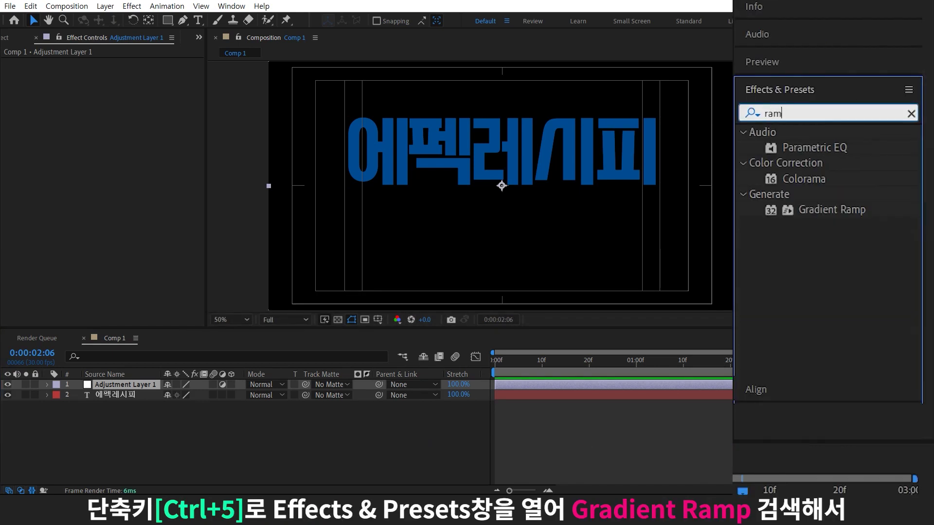
{"action": "type", "text": "p"}
{"action": "left_click_drag", "start_coordinate": [837, 148], "coordinate": [154, 385]}
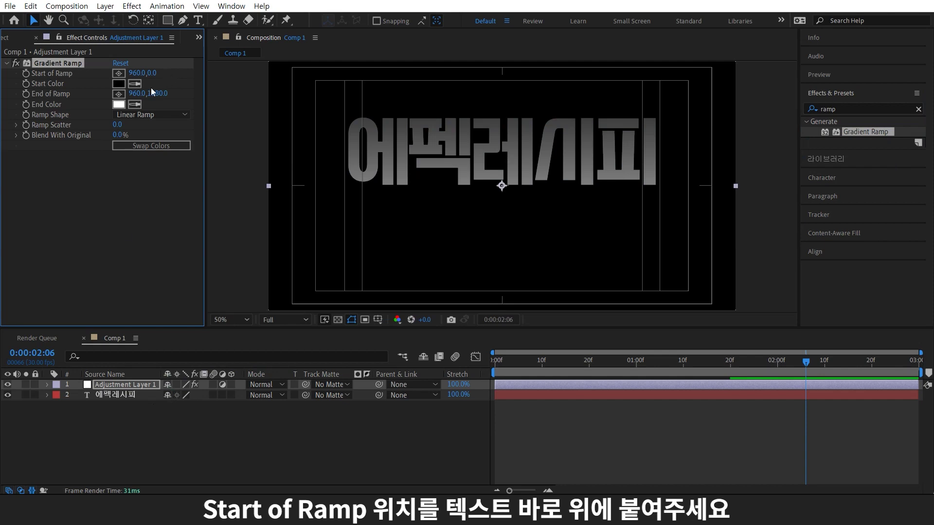
{"action": "left_click_drag", "start_coordinate": [502, 61], "coordinate": [502, 117]}
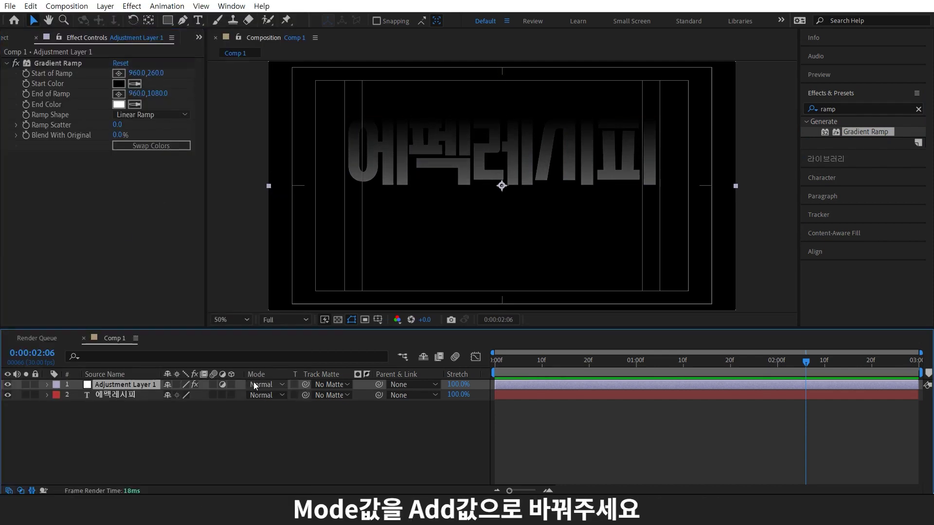
Blend the adjustment layer in Add mode and mask it to the title's upper half.
{"action": "left_click", "coordinate": [257, 383]}
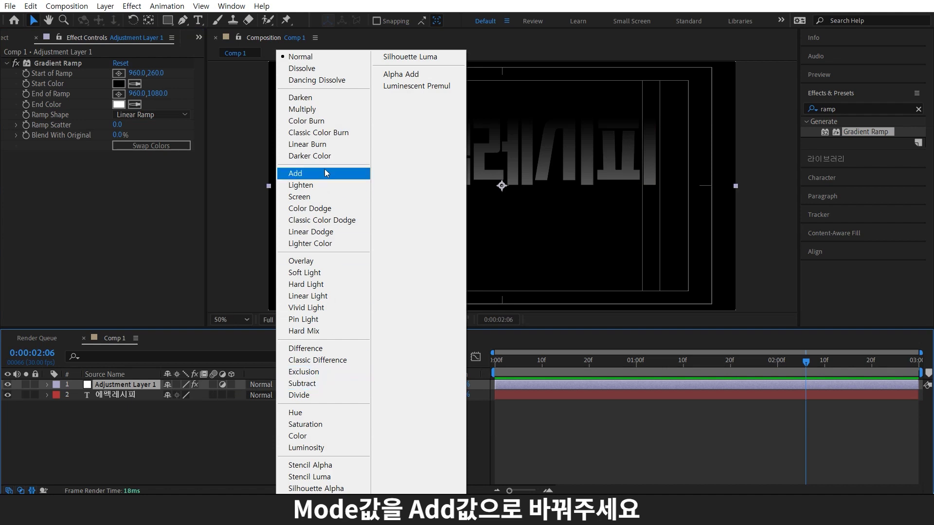
{"action": "left_click", "coordinate": [325, 174]}
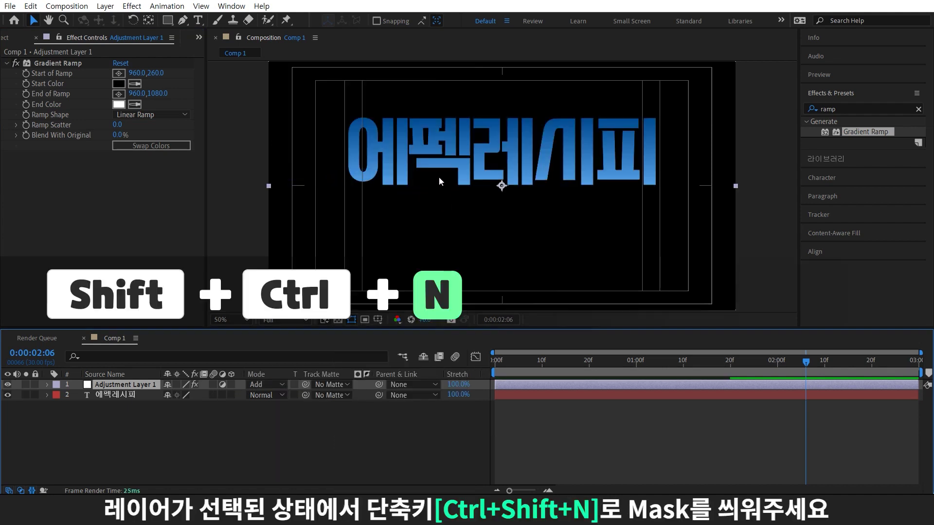
{"action": "key", "text": "ctrl+shift+n"}
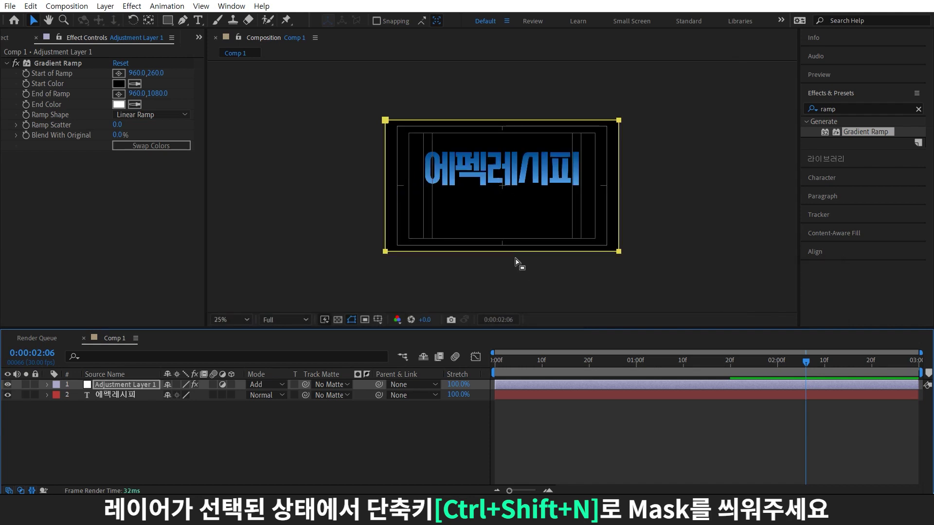
{"action": "left_click", "coordinate": [501, 256]}
{"action": "left_click", "coordinate": [122, 387]}
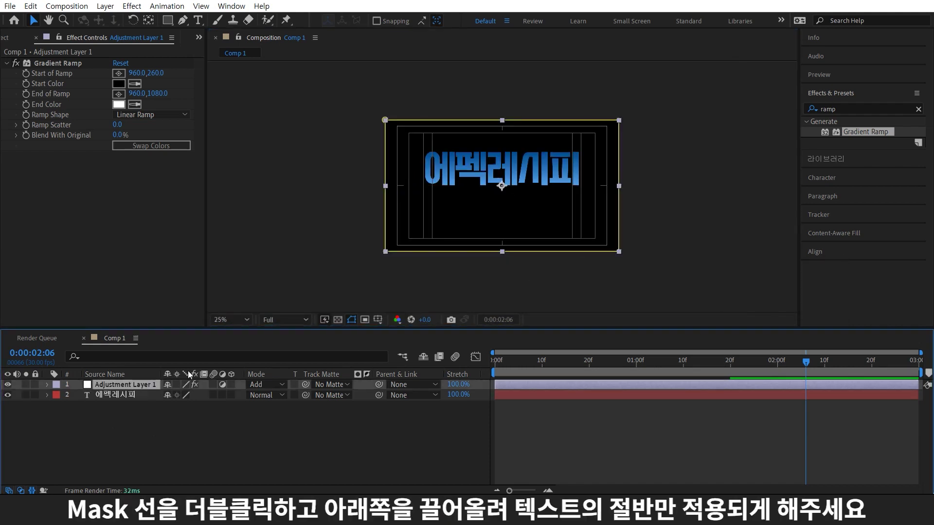
{"action": "double_click", "coordinate": [501, 252]}
{"action": "left_click_drag", "start_coordinate": [502, 252], "coordinate": [502, 171]}
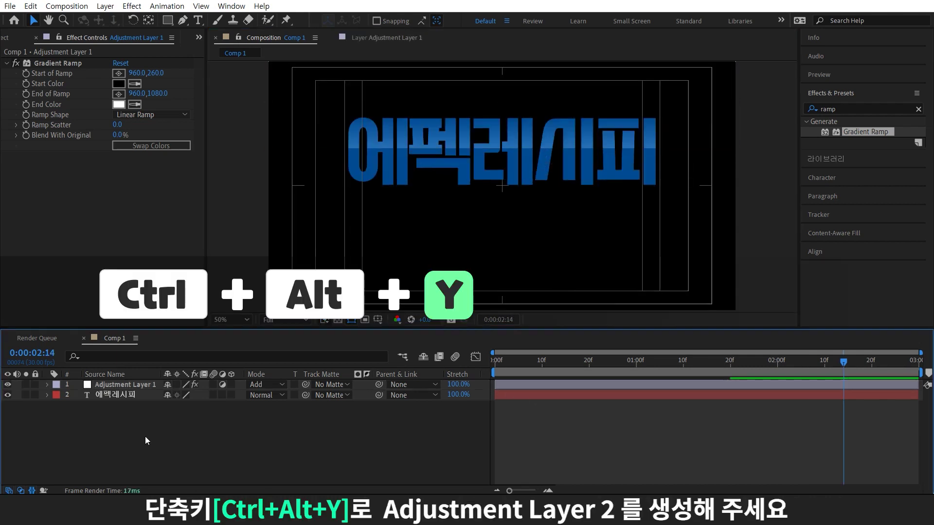
Add Adjustment Layer 2 with a Mirror effect at 90° angle and reflection centre Y 600.
{"action": "key", "text": "ctrl+alt+y"}
{"action": "key", "text": "ctrl+5"}
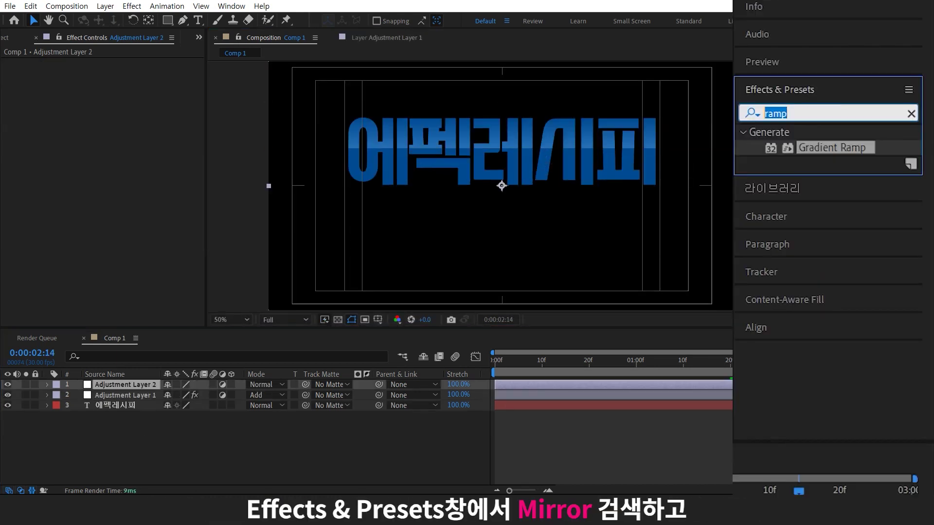
{"action": "type", "text": "mo"}
{"action": "key", "text": "BackSpace"}
{"action": "type", "text": "i"}
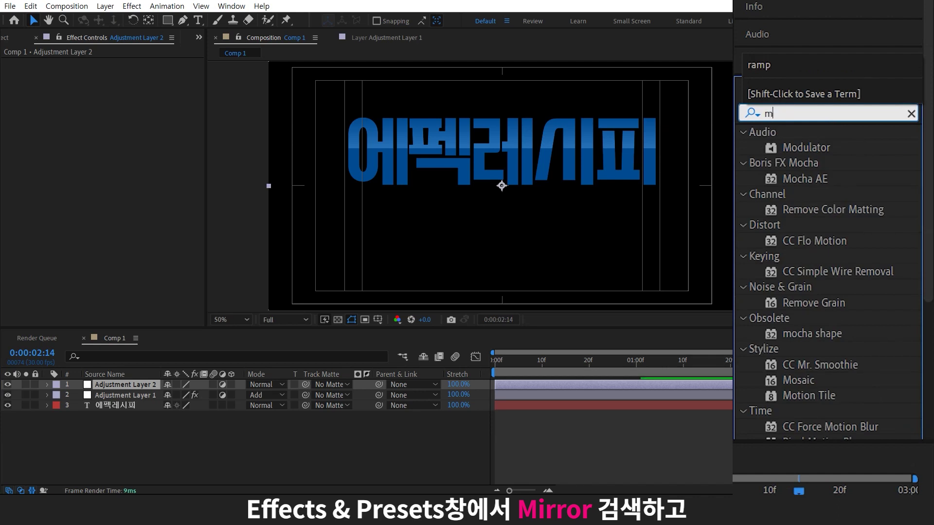
{"action": "type", "text": "rr"}
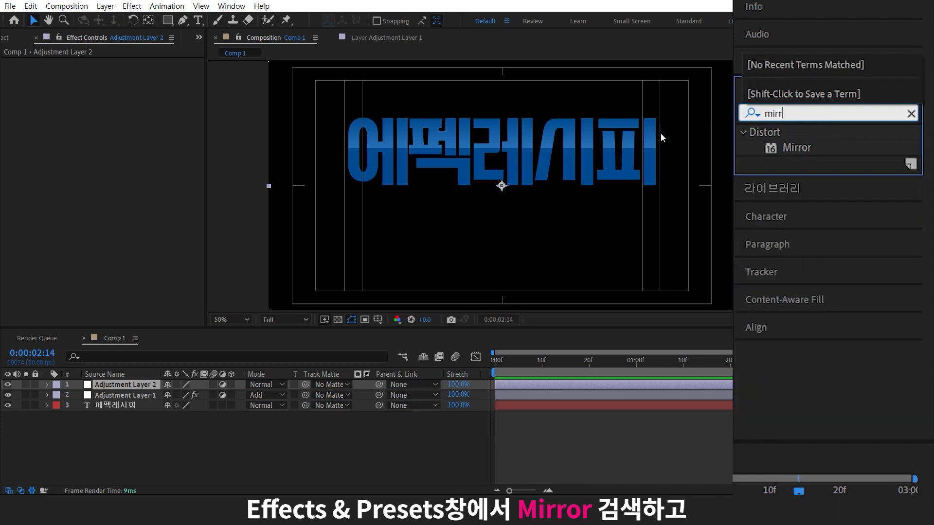
{"action": "left_click_drag", "start_coordinate": [796, 148], "coordinate": [150, 383]}
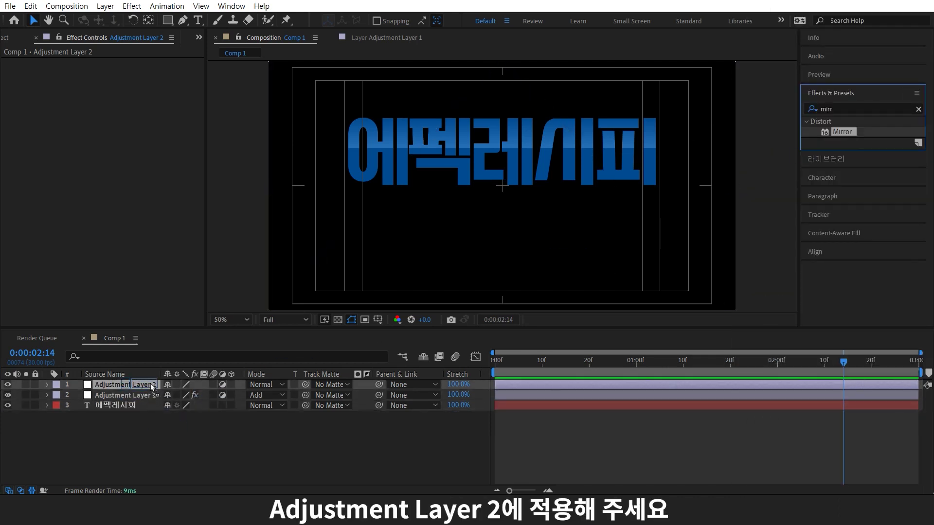
{"action": "left_click", "coordinate": [131, 98]}
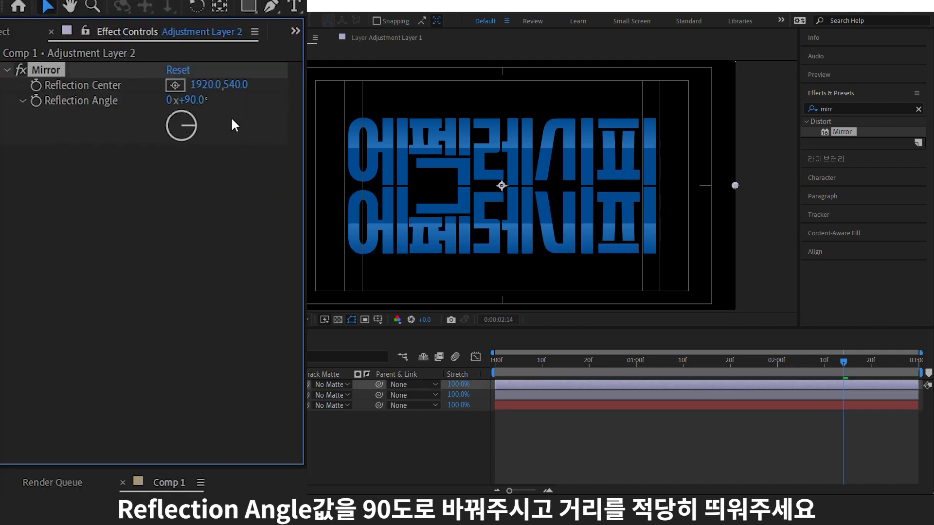
{"action": "left_click_drag", "start_coordinate": [230, 86], "coordinate": [282, 148]}
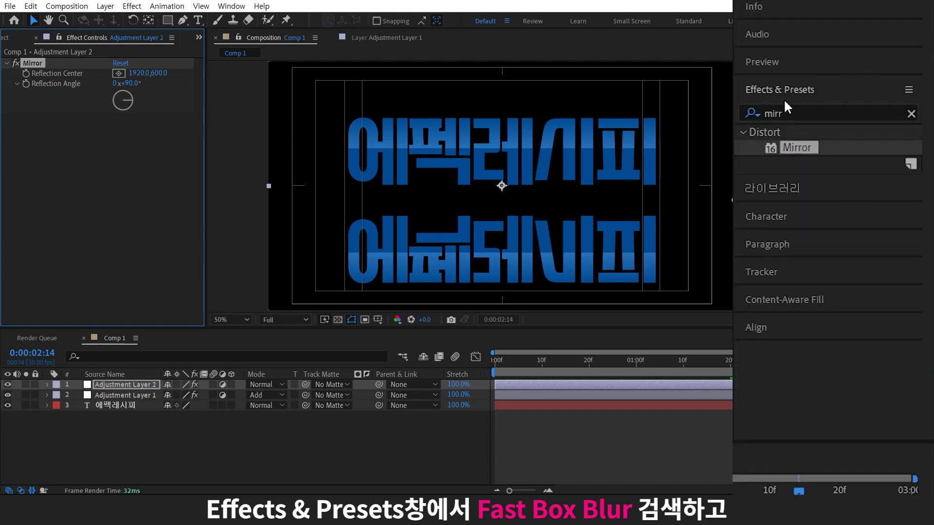
Apply Fast Box Blur to Adjustment Layer 2 with radius 20 and Vertical blur dimensions.
{"action": "type", "text": "fast"}
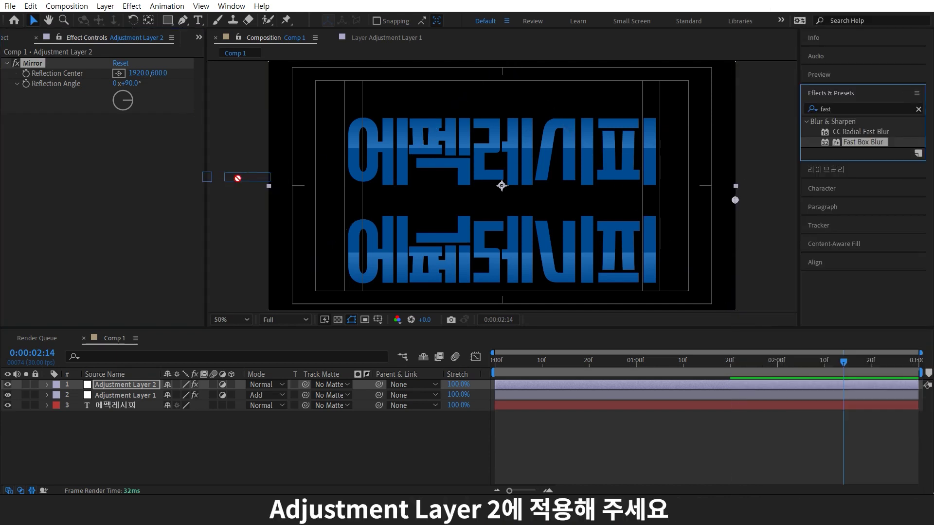
{"action": "left_click_drag", "start_coordinate": [834, 162], "coordinate": [150, 188]}
{"action": "left_click", "coordinate": [119, 129]}
{"action": "type", "text": "20"}
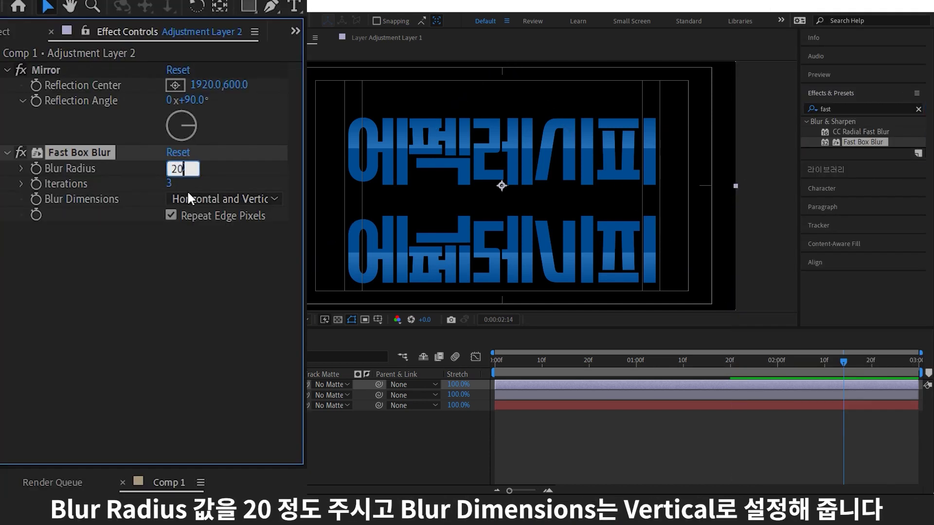
{"action": "key", "text": "Return"}
{"action": "left_click", "coordinate": [197, 200]}
{"action": "left_click", "coordinate": [192, 250]}
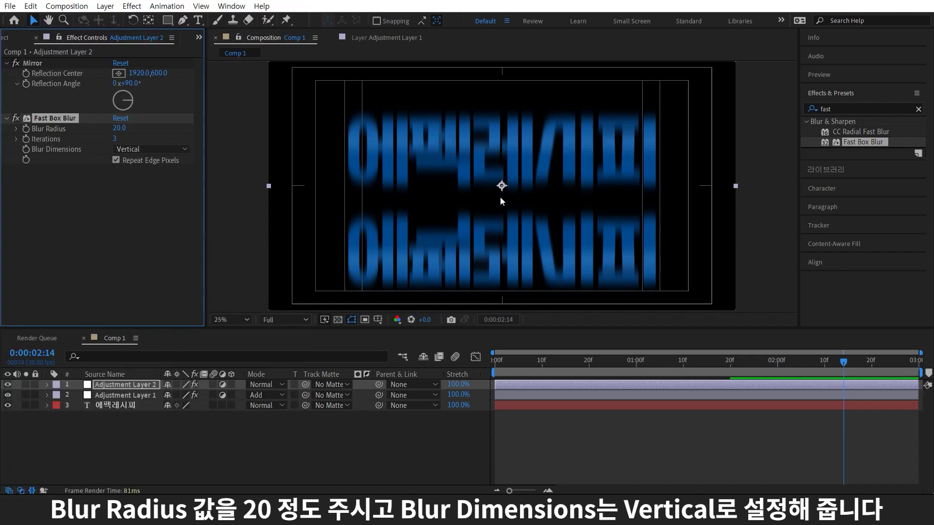
{"action": "scroll", "coordinate": [500, 197], "scroll_direction": "down", "scroll_amount": 2}
Mask Adjustment Layer 2 so only the reflection below the title is affected.
{"action": "key", "text": "ctrl+shift+n"}
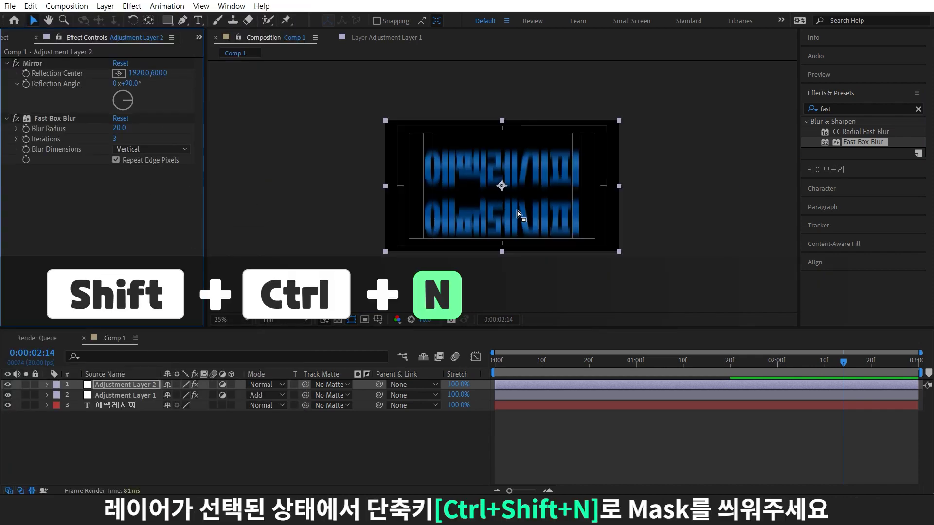
{"action": "double_click", "coordinate": [505, 122]}
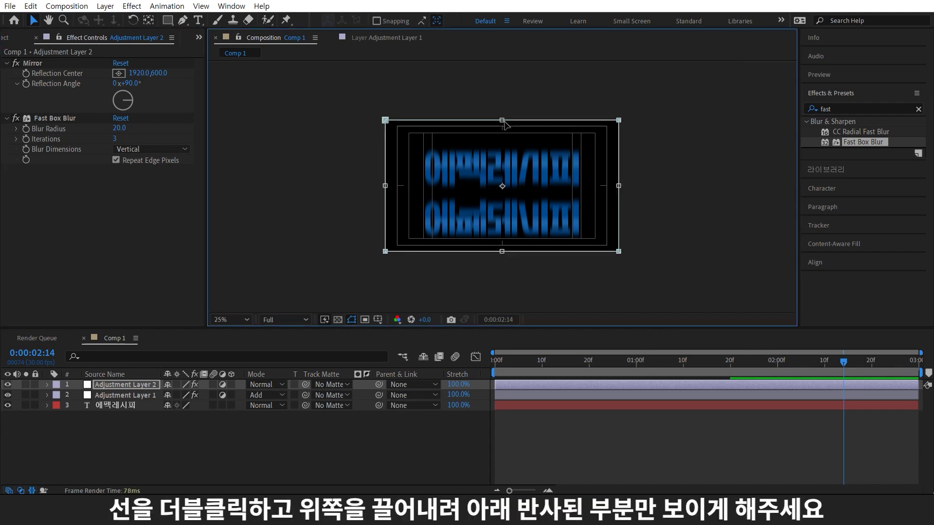
{"action": "left_click_drag", "start_coordinate": [504, 123], "coordinate": [504, 195]}
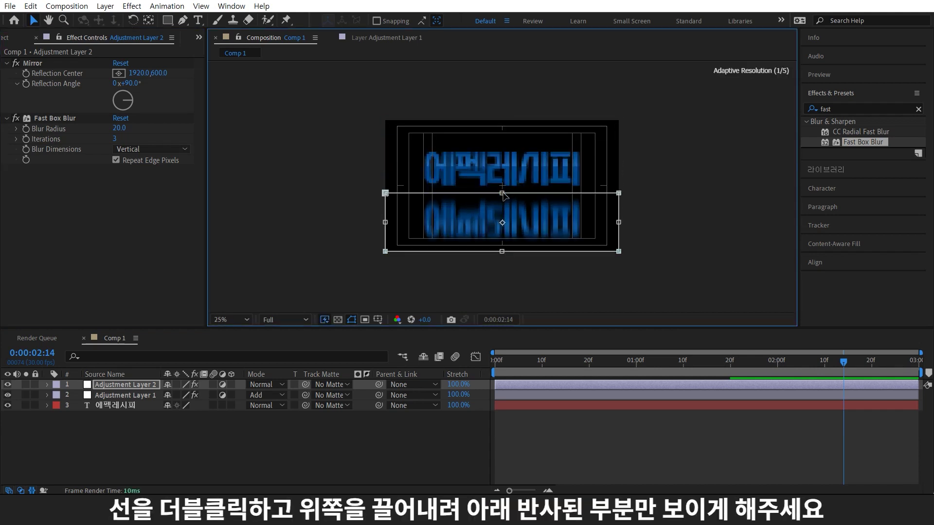
{"action": "key", "text": "period"}
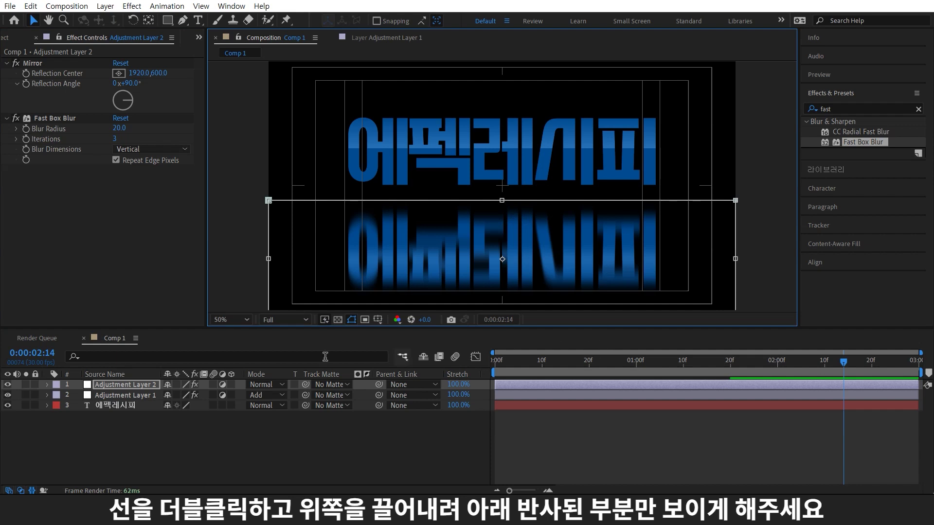
{"action": "left_click", "coordinate": [139, 389]}
Lower Adjustment Layer 2's opacity to 30%.
{"action": "key", "text": "t"}
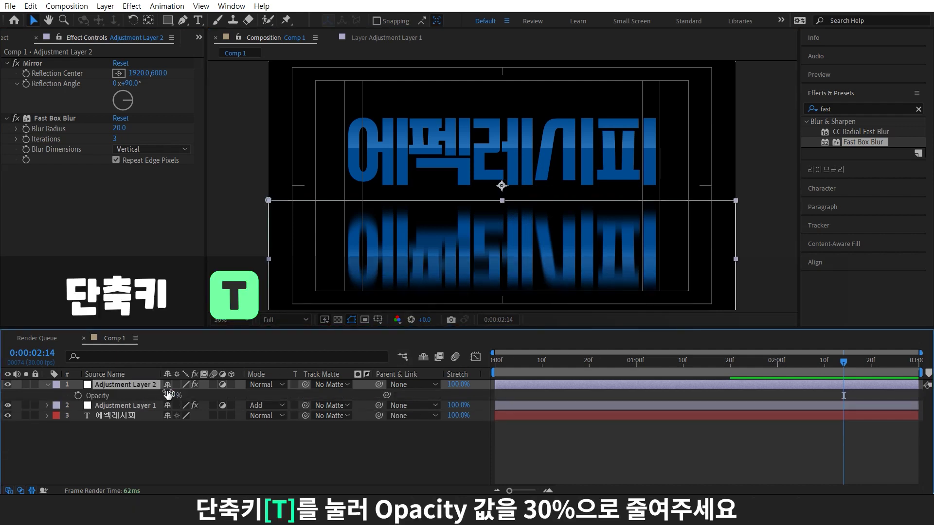
{"action": "left_click", "coordinate": [172, 395]}
{"action": "type", "text": "3"}
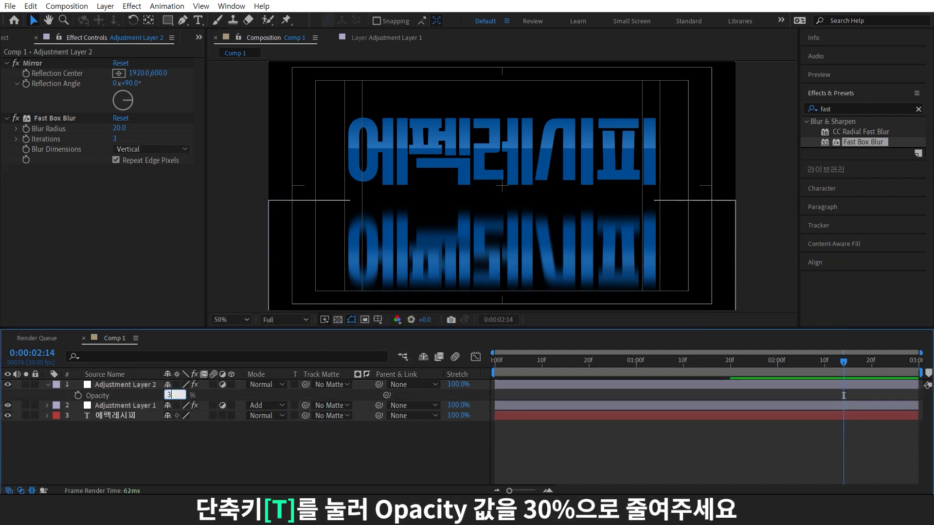
{"action": "type", "text": "0"}
{"action": "key", "text": "Return"}
Add Adjustment Layer 3 with CC Lens at Size 100 and Convergence -200.
{"action": "key", "text": "ctrl+alt+y"}
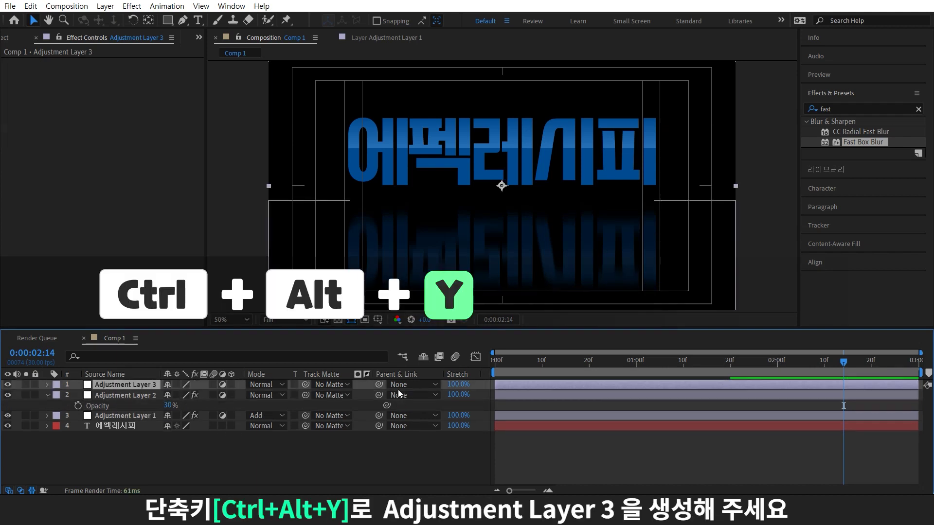
{"action": "left_click", "coordinate": [877, 107]}
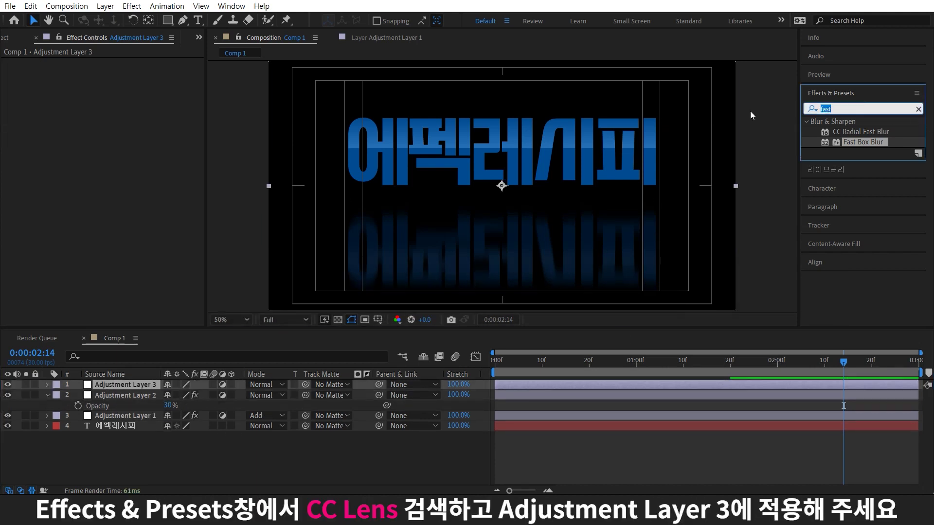
{"action": "type", "text": "lens"}
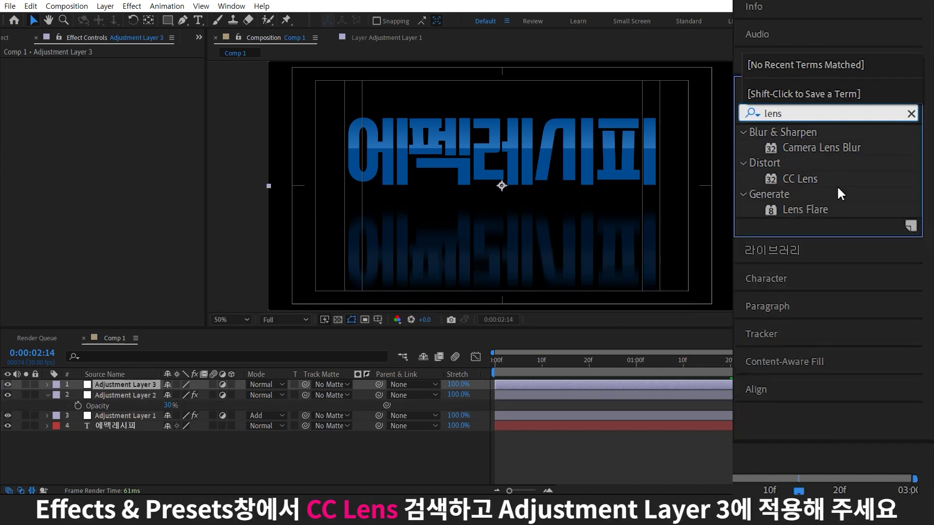
{"action": "left_click_drag", "start_coordinate": [844, 152], "coordinate": [165, 387]}
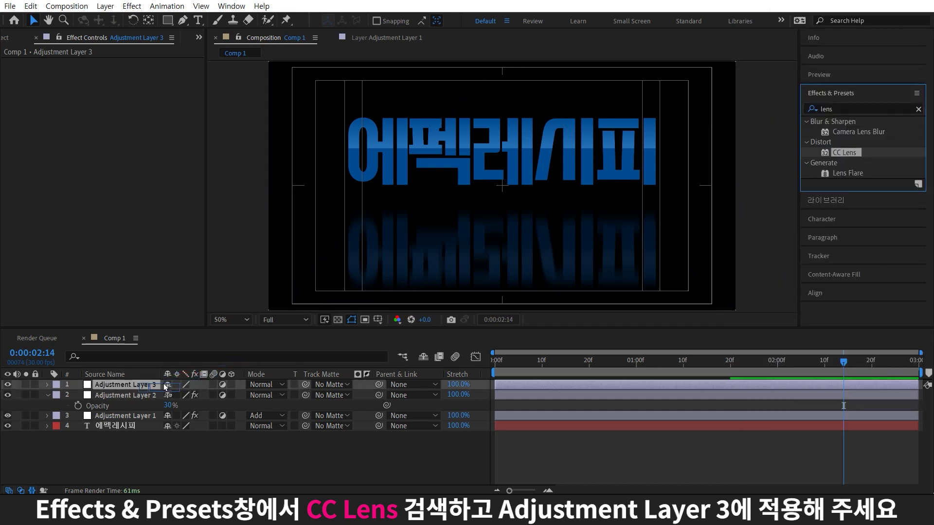
{"action": "left_click", "coordinate": [121, 83]}
{"action": "type", "text": "100"}
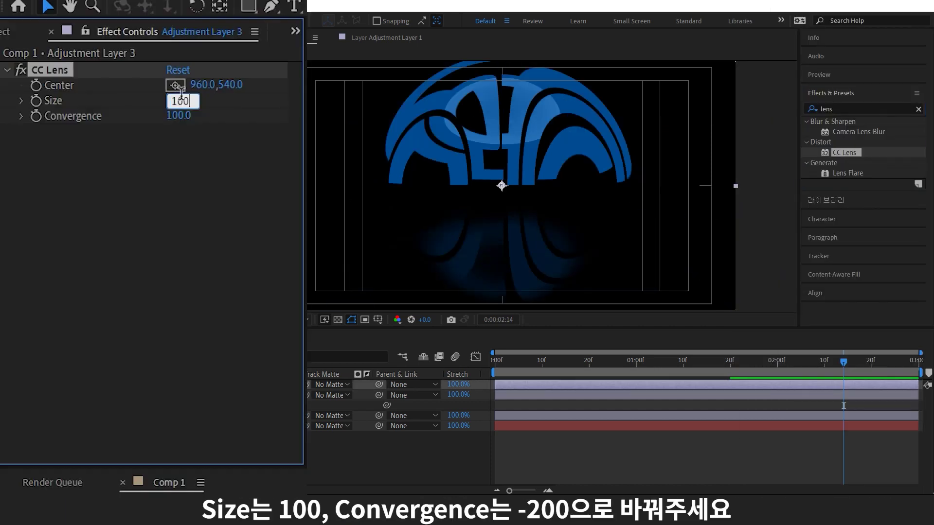
{"action": "key", "text": "Return"}
{"action": "left_click_drag", "start_coordinate": [178, 115], "coordinate": [1, 159]}
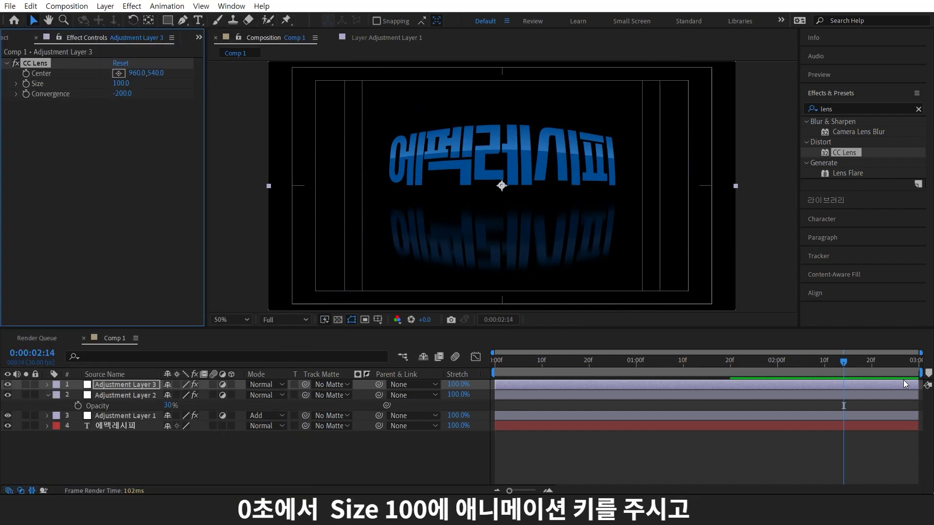
Keyframe the CC Lens Size at 100 at the start and 75 at the comp end.
{"action": "left_click", "coordinate": [904, 384]}
{"action": "key", "text": "Home"}
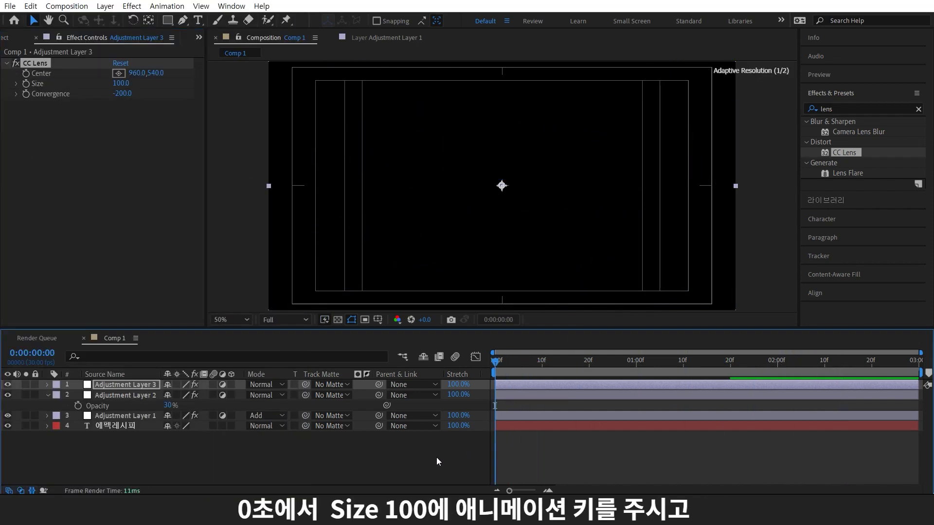
{"action": "left_click", "coordinate": [26, 83]}
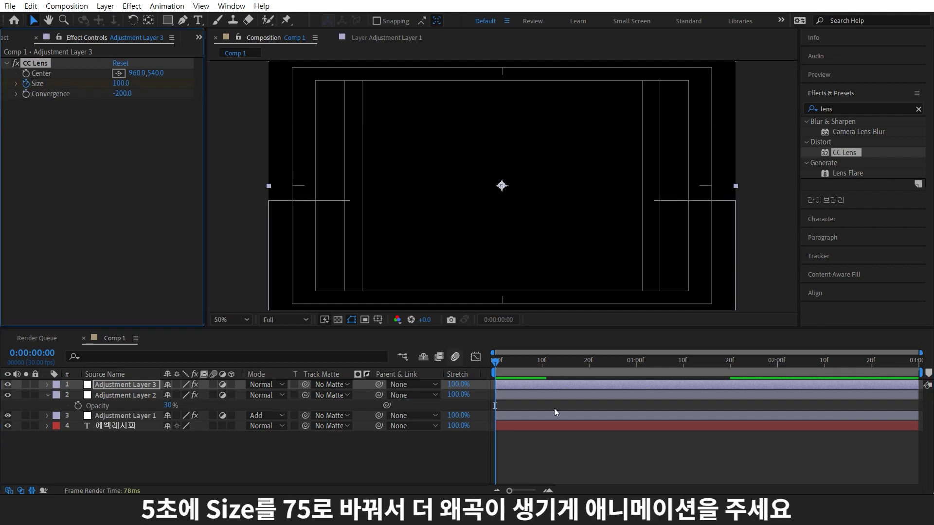
{"action": "left_click", "coordinate": [557, 370]}
{"action": "key", "text": "End"}
{"action": "left_click", "coordinate": [125, 84]}
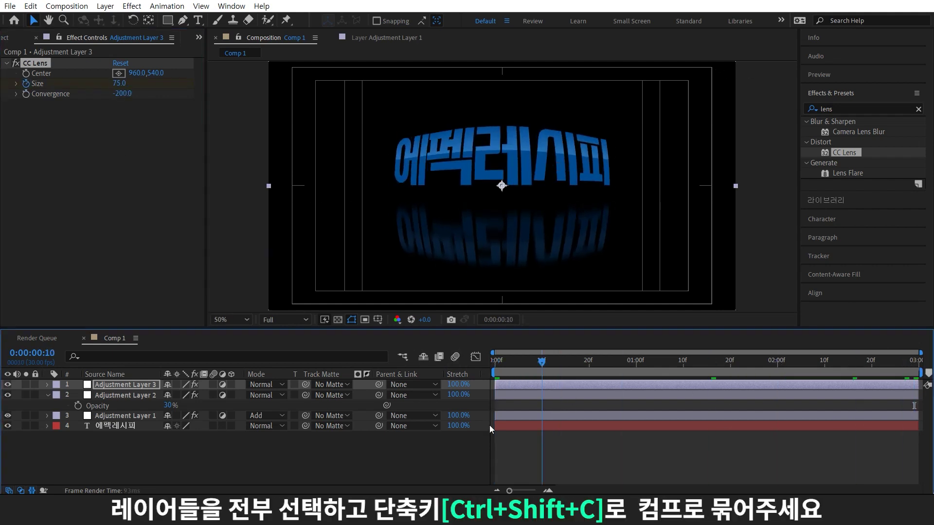
Pre-compose all layers into a precomp named 'text'.
{"action": "key", "text": "ctrl+a"}
{"action": "key", "text": "ctrl+shift+c"}
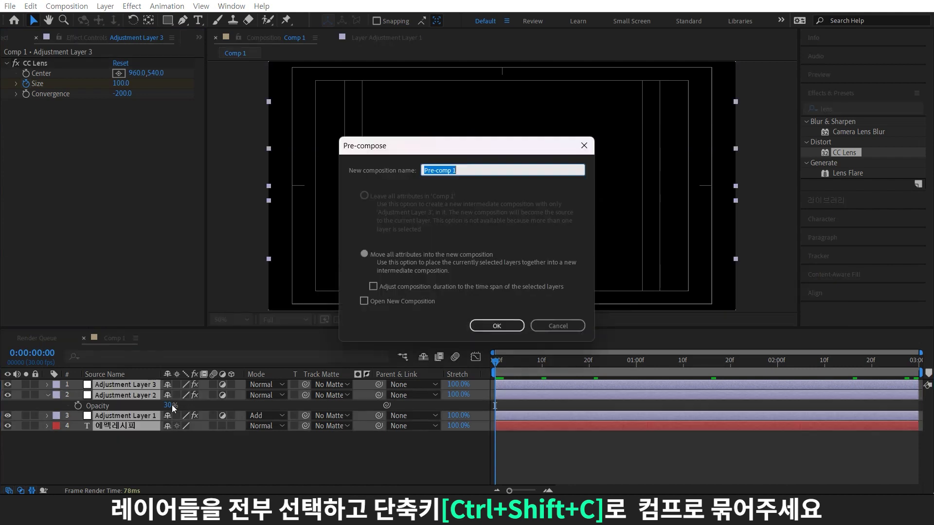
{"action": "type", "text": "text"}
{"action": "key", "text": "Return"}
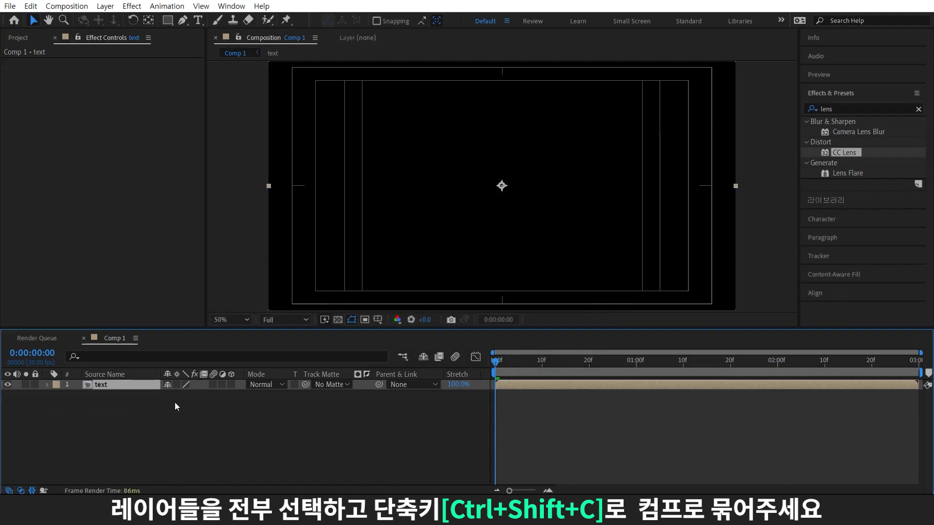
Keyframe the text precomp's Scale from 100% at the start to 120% at the end.
{"action": "key", "text": "s"}
{"action": "left_click", "coordinate": [77, 395]}
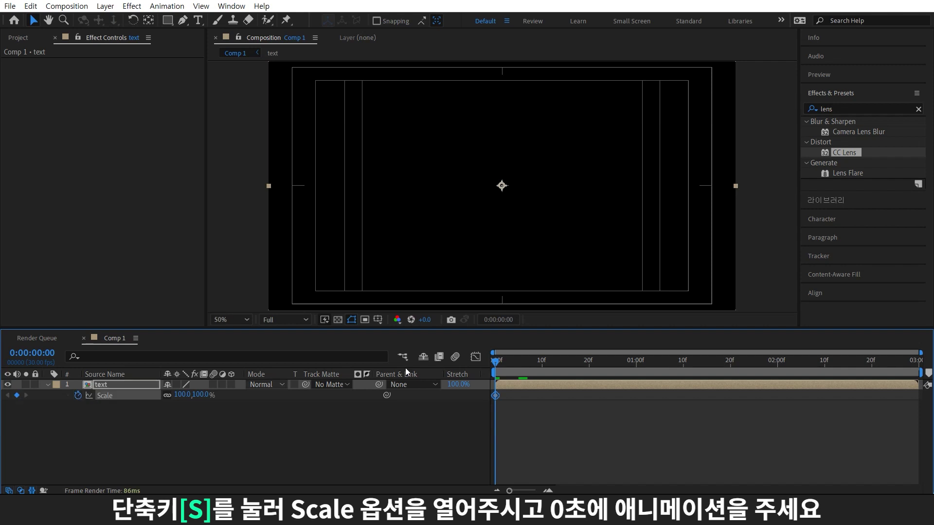
{"action": "left_click_drag", "start_coordinate": [514, 360], "coordinate": [914, 360]}
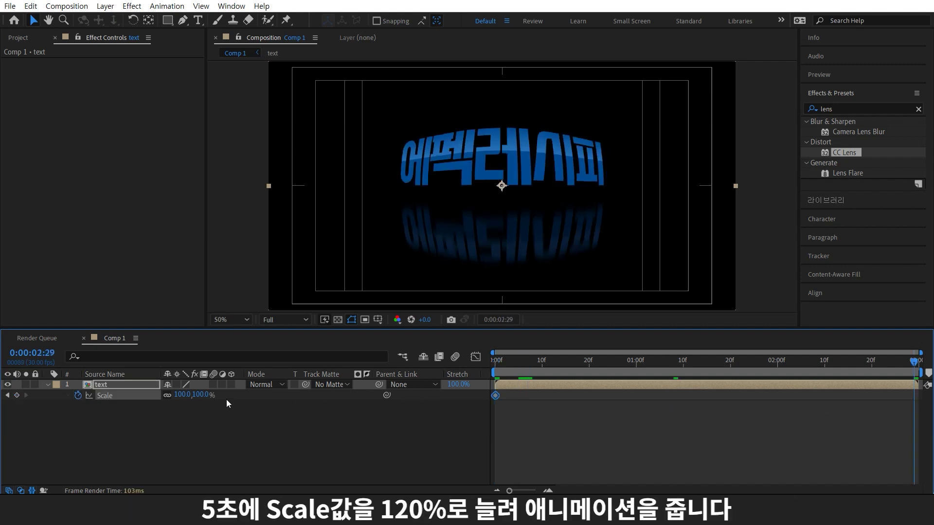
{"action": "type", "text": "120"}
{"action": "key", "text": "Return"}
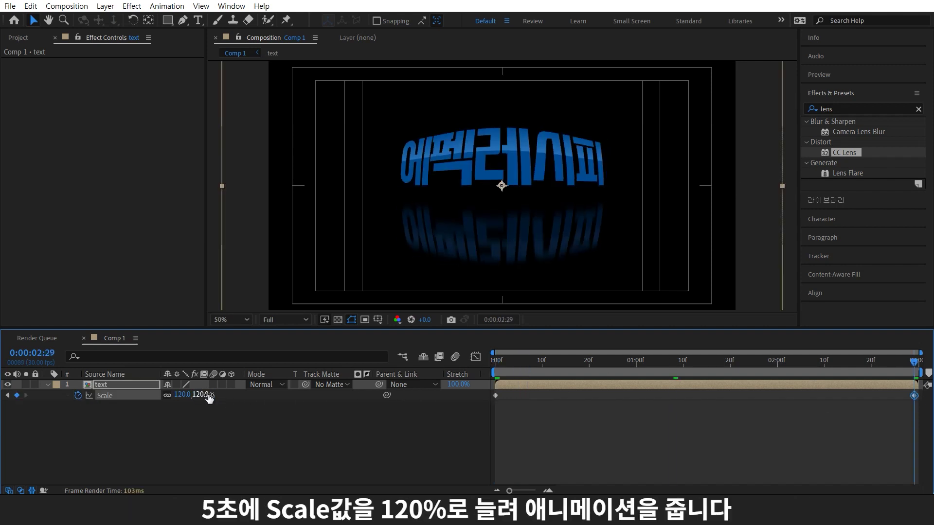
{"action": "key", "text": "space"}
Create a pale gray solid and place it beneath the text precomp.
{"action": "key", "text": "ctrl+y"}
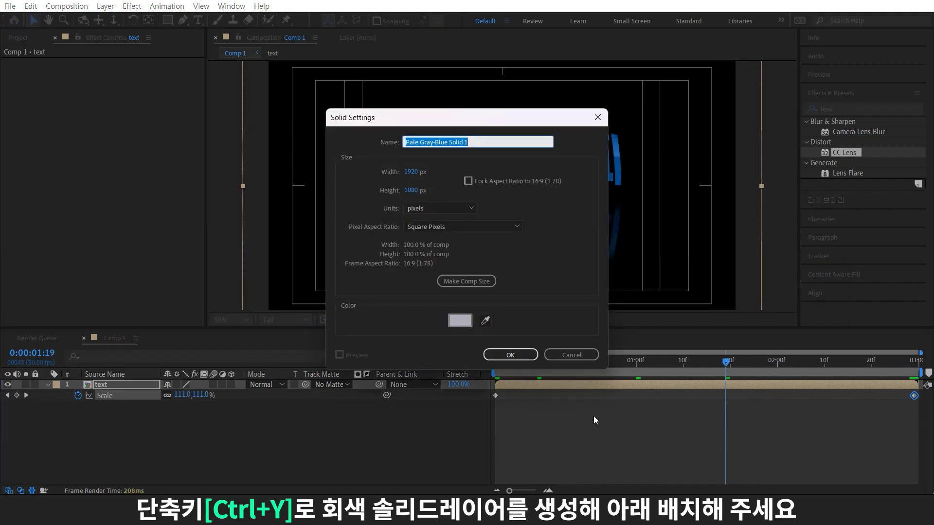
{"action": "left_click", "coordinate": [460, 320]}
{"action": "left_click", "coordinate": [324, 161]}
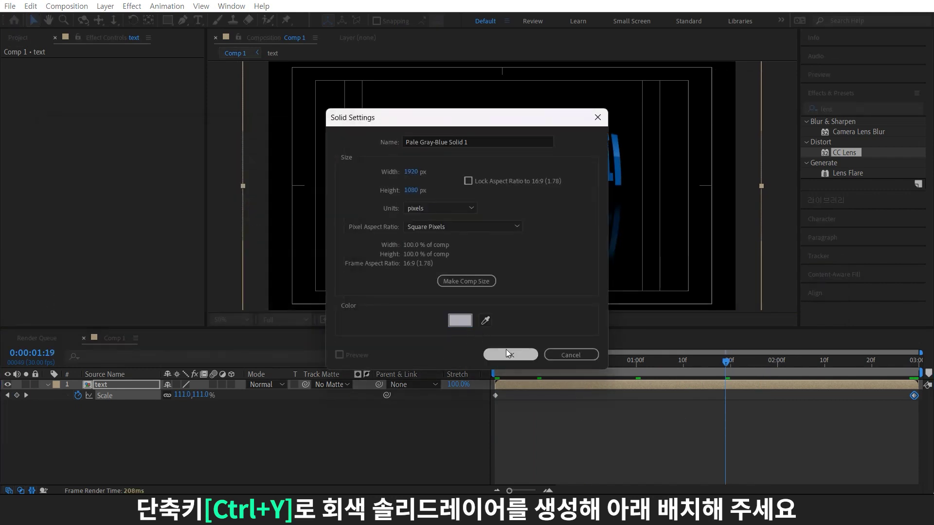
{"action": "left_click", "coordinate": [510, 356]}
{"action": "left_click_drag", "start_coordinate": [122, 384], "coordinate": [349, 468]}
Give the solid a radial white-to-gray Gradient Ramp ending near the bottom-right corner.
{"action": "left_click", "coordinate": [856, 109]}
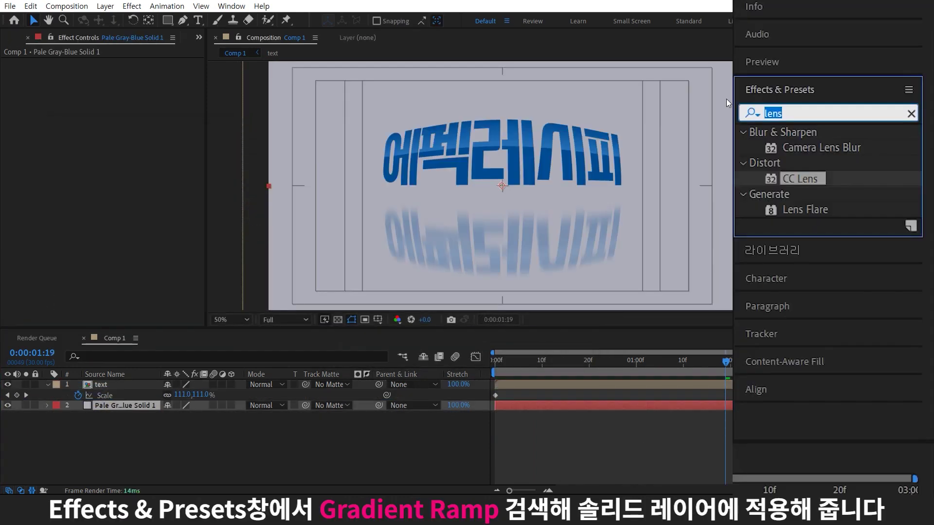
{"action": "type", "text": "ram"}
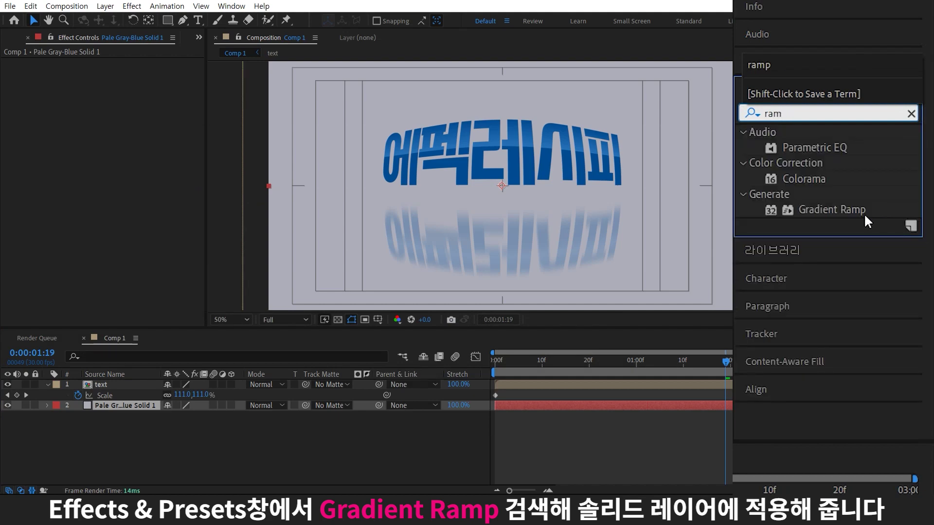
{"action": "left_click_drag", "start_coordinate": [864, 213], "coordinate": [170, 405]}
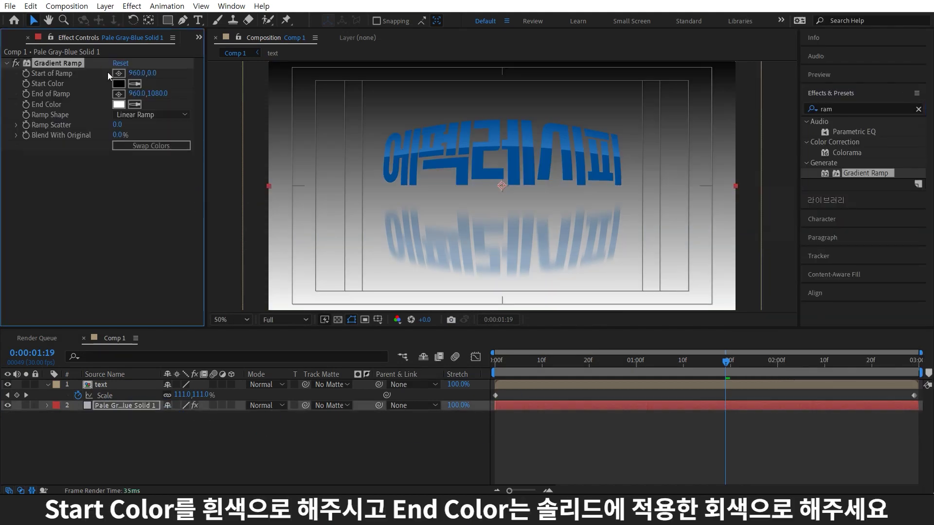
{"action": "left_click", "coordinate": [120, 83]}
{"action": "left_click", "coordinate": [113, 141]}
{"action": "left_click", "coordinate": [337, 151]}
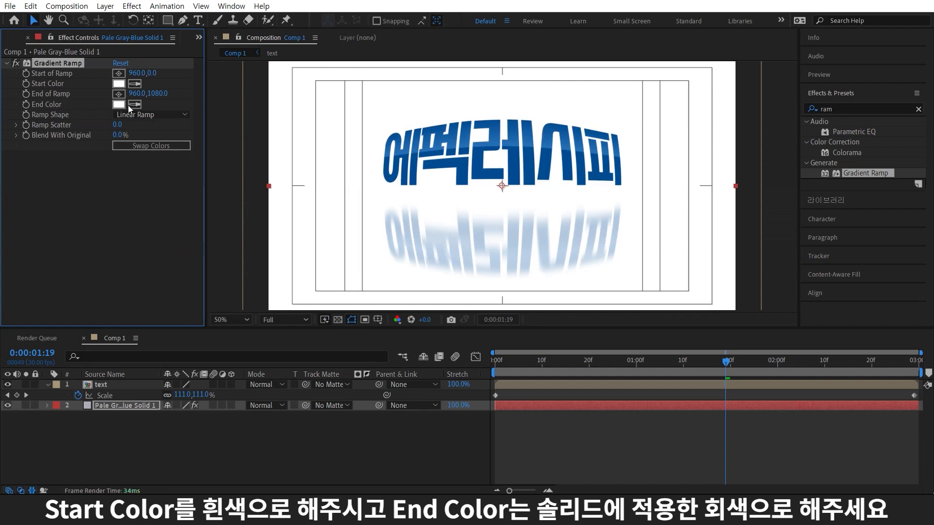
{"action": "left_click", "coordinate": [89, 404]}
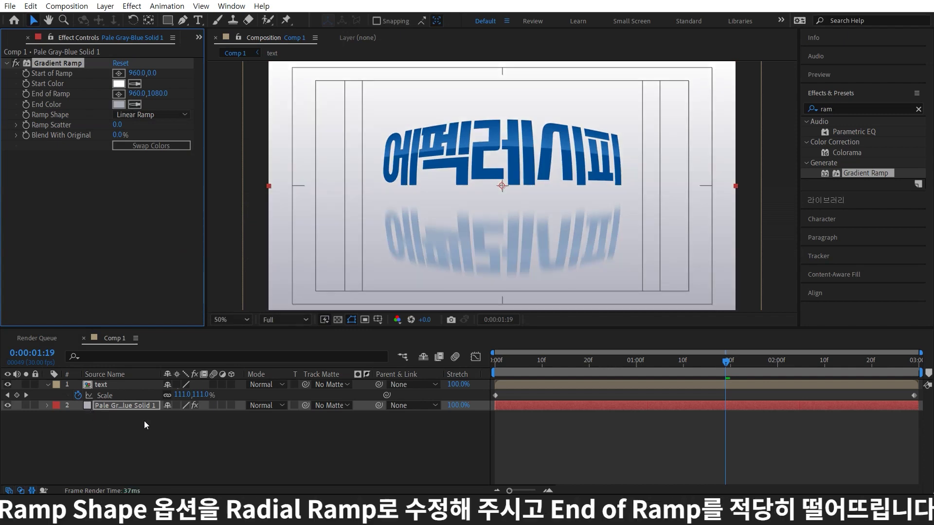
{"action": "left_click", "coordinate": [151, 111]}
{"action": "left_click", "coordinate": [159, 142]}
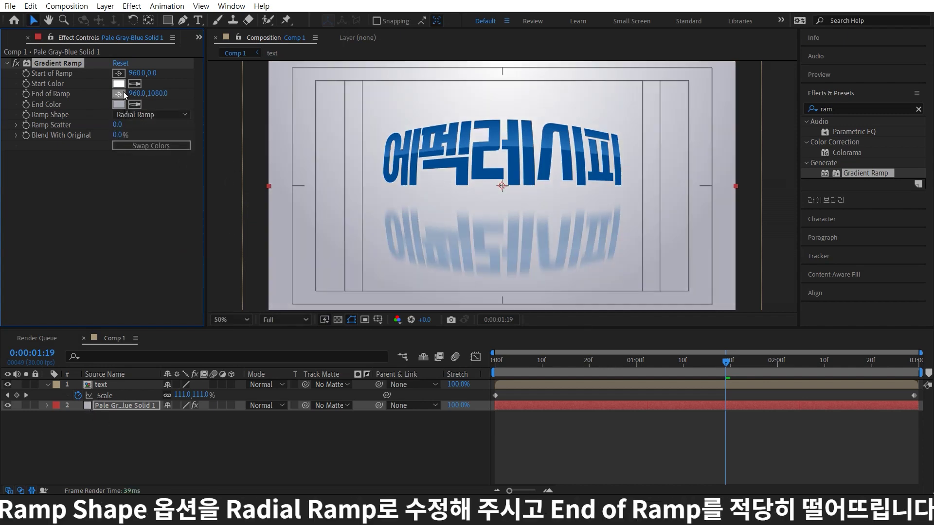
{"action": "left_click_drag", "start_coordinate": [742, 316], "coordinate": [732, 322]}
{"action": "key", "text": "space"}
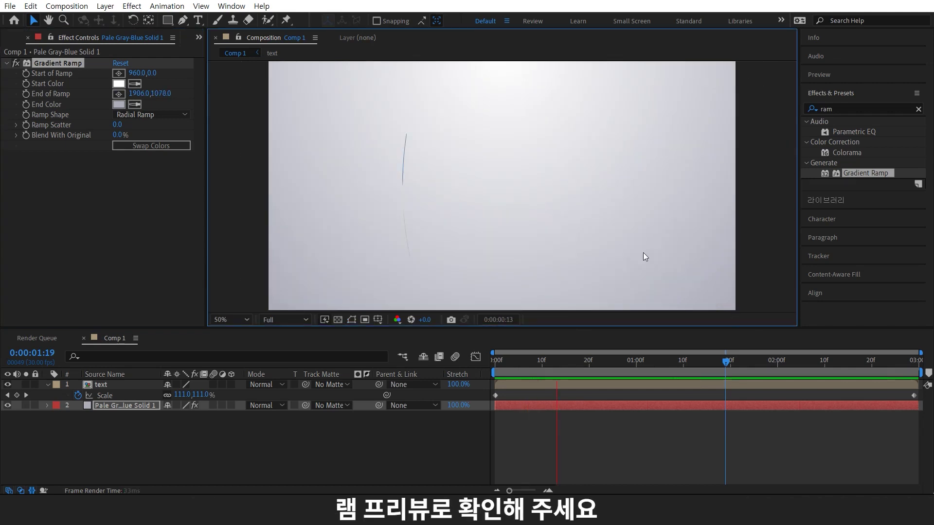